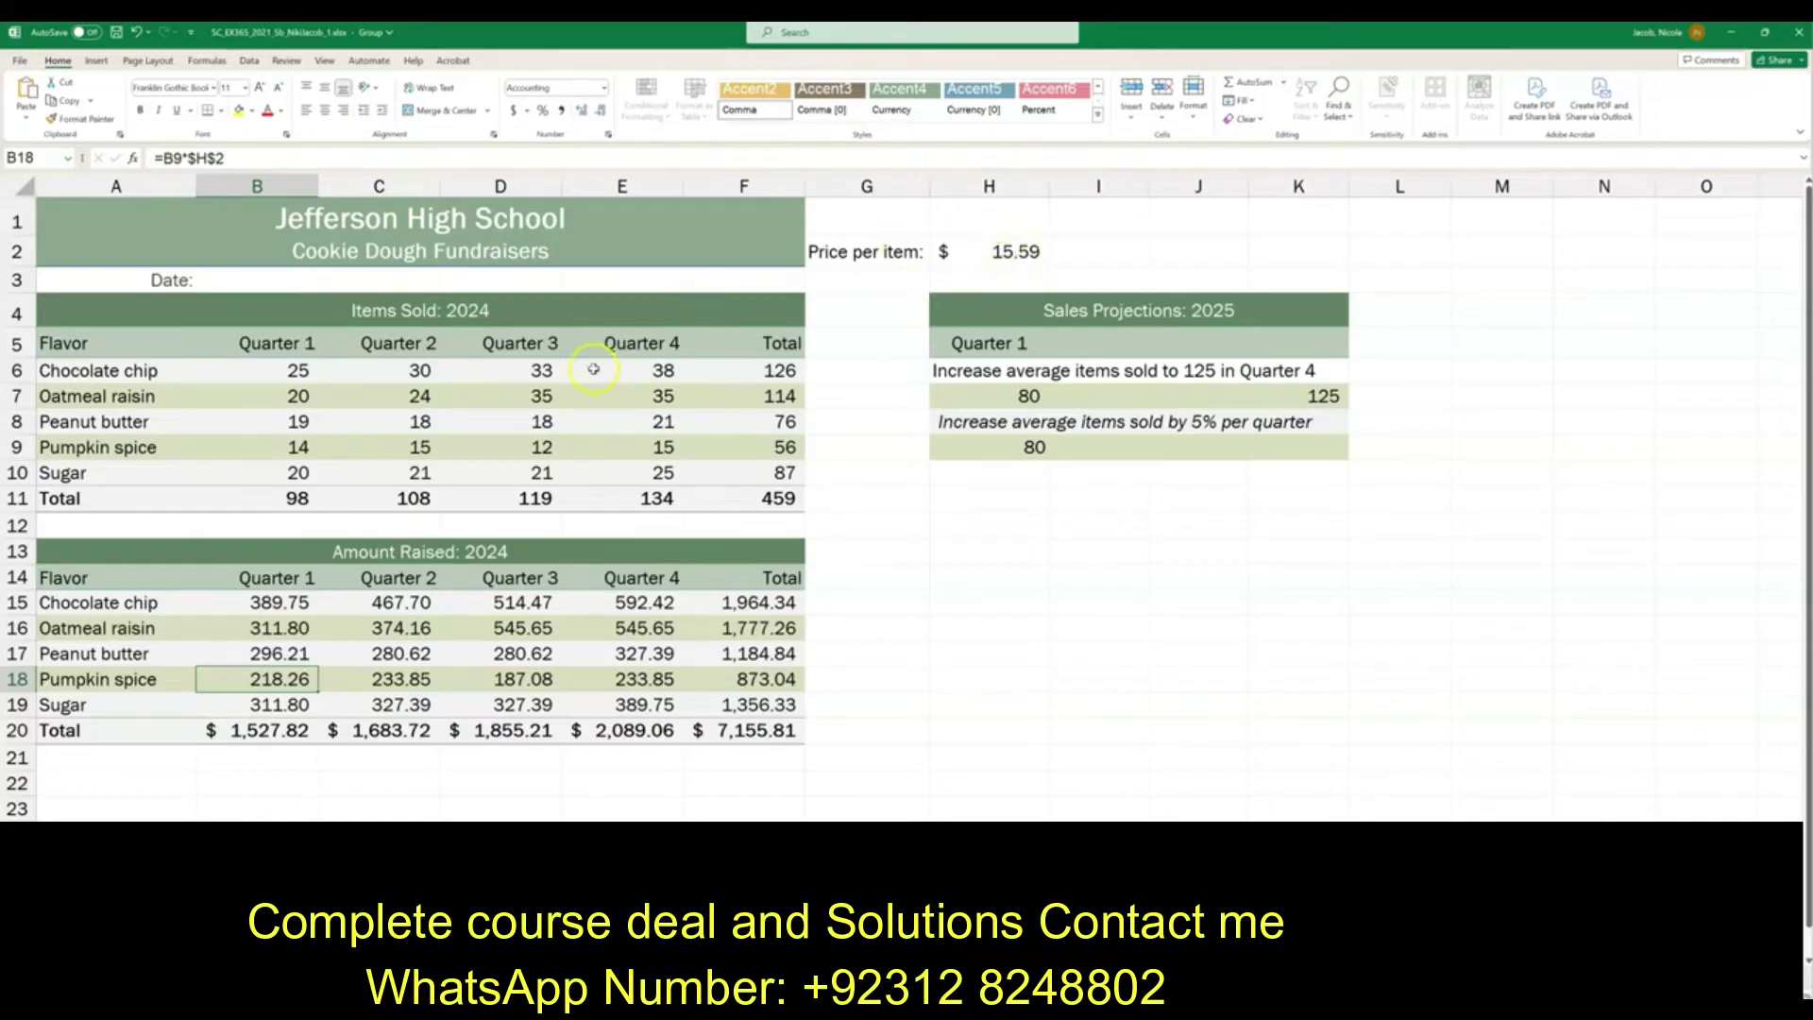
# Step: AutoFill the Quarter 1 heading from H5 to K5 to add Quarter 2 through Quarter 4
pyautogui.click(982, 343)
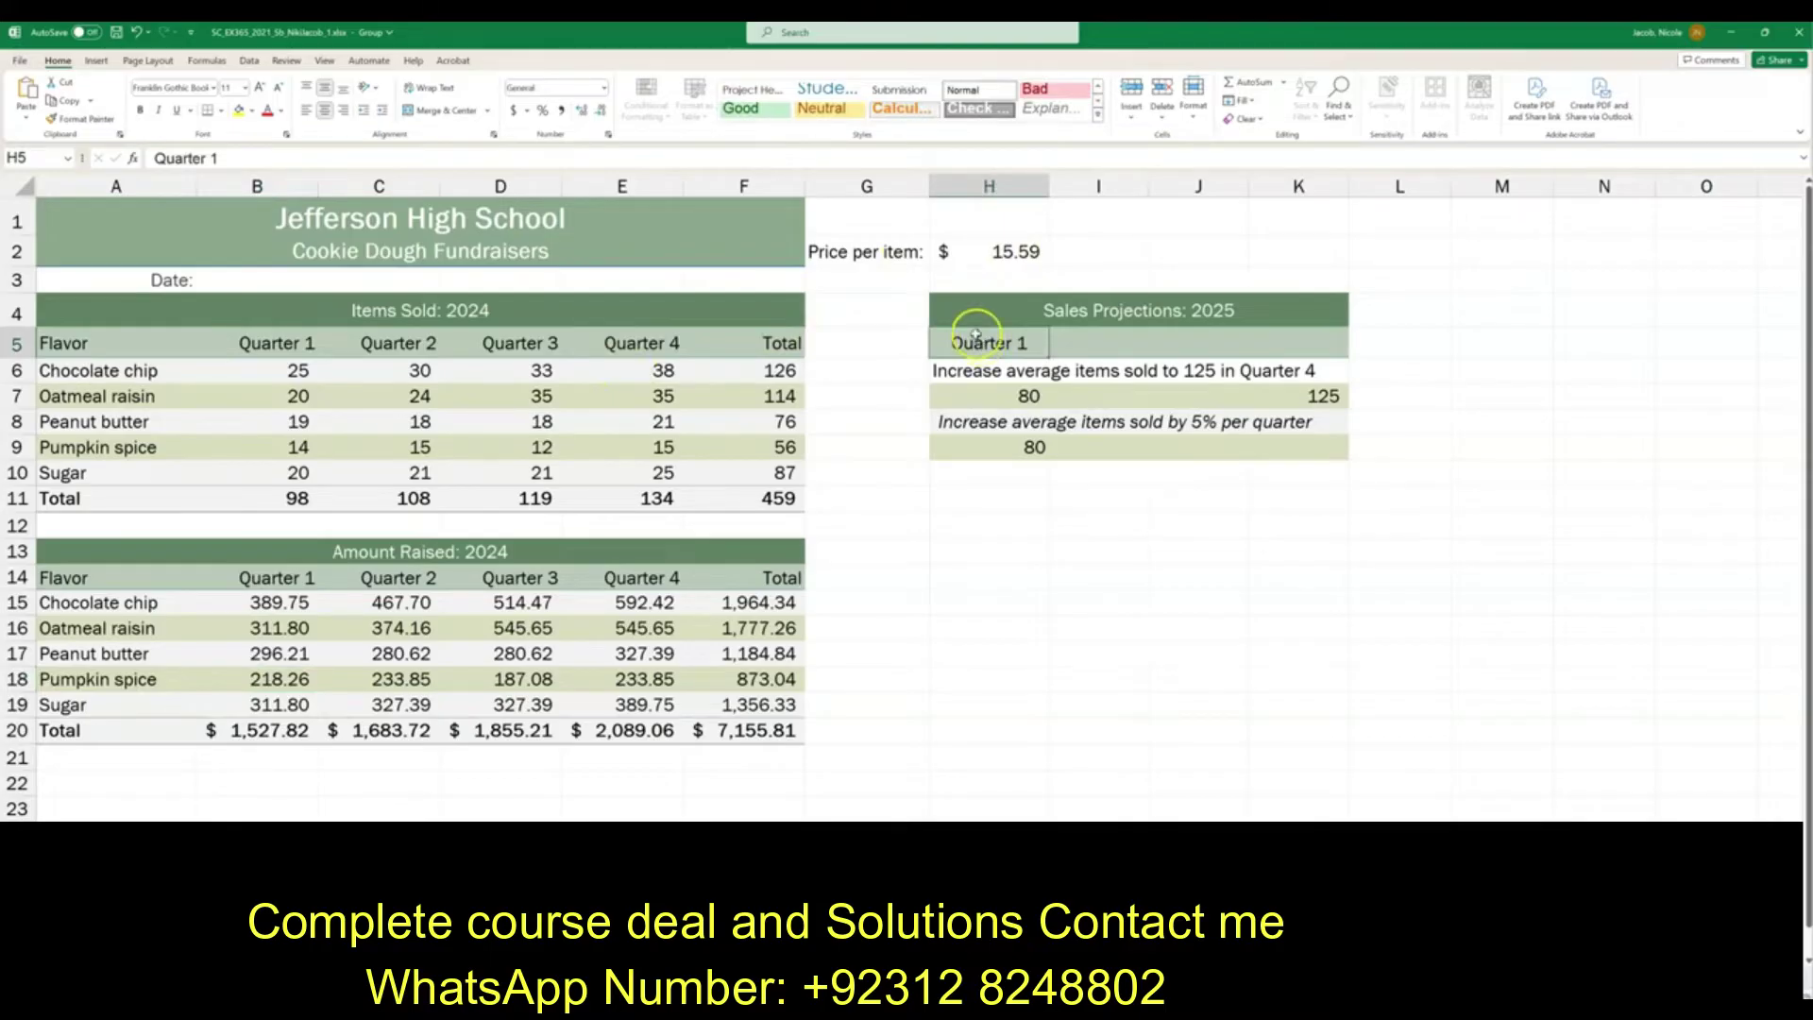
pyautogui.click(971, 337)
pyautogui.click(992, 343)
pyautogui.click(1051, 356)
pyautogui.moveTo(1051, 356); pyautogui.dragTo(1334, 347)
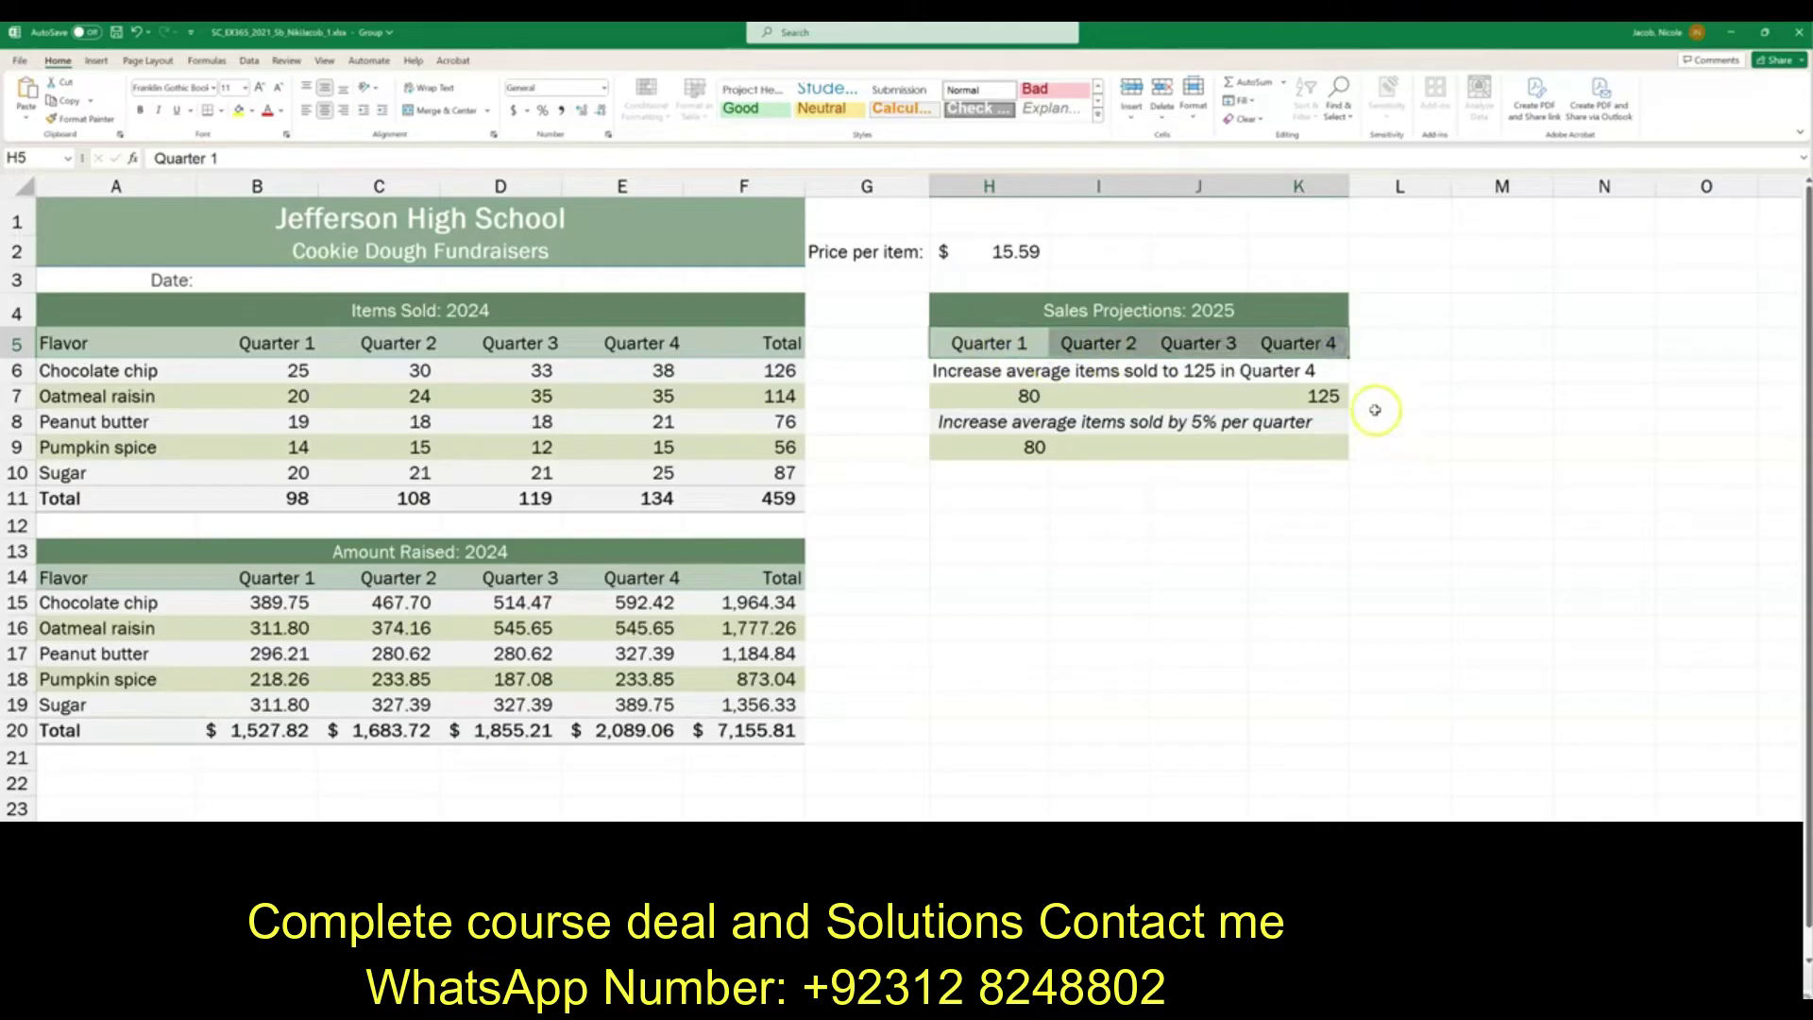
# Step: Create a new cell style named Notes from the italic 5% growth note in H8
pyautogui.press('Down')
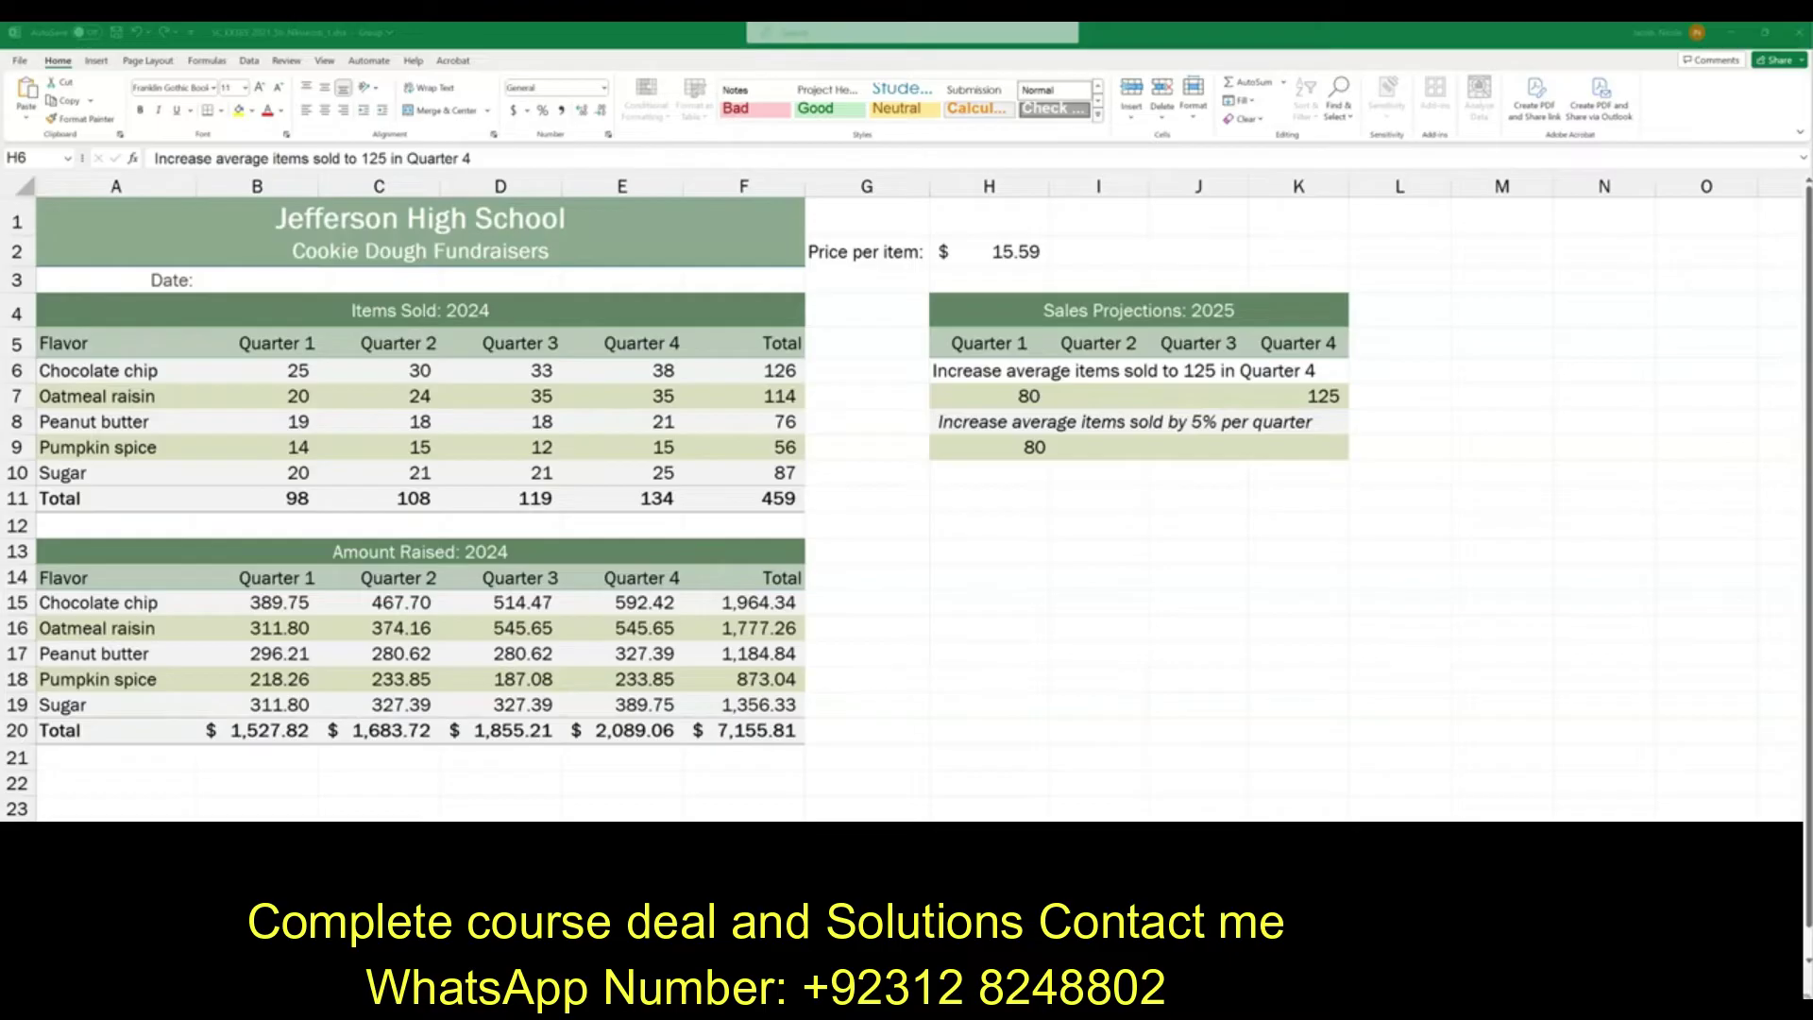
pyautogui.click(989, 421)
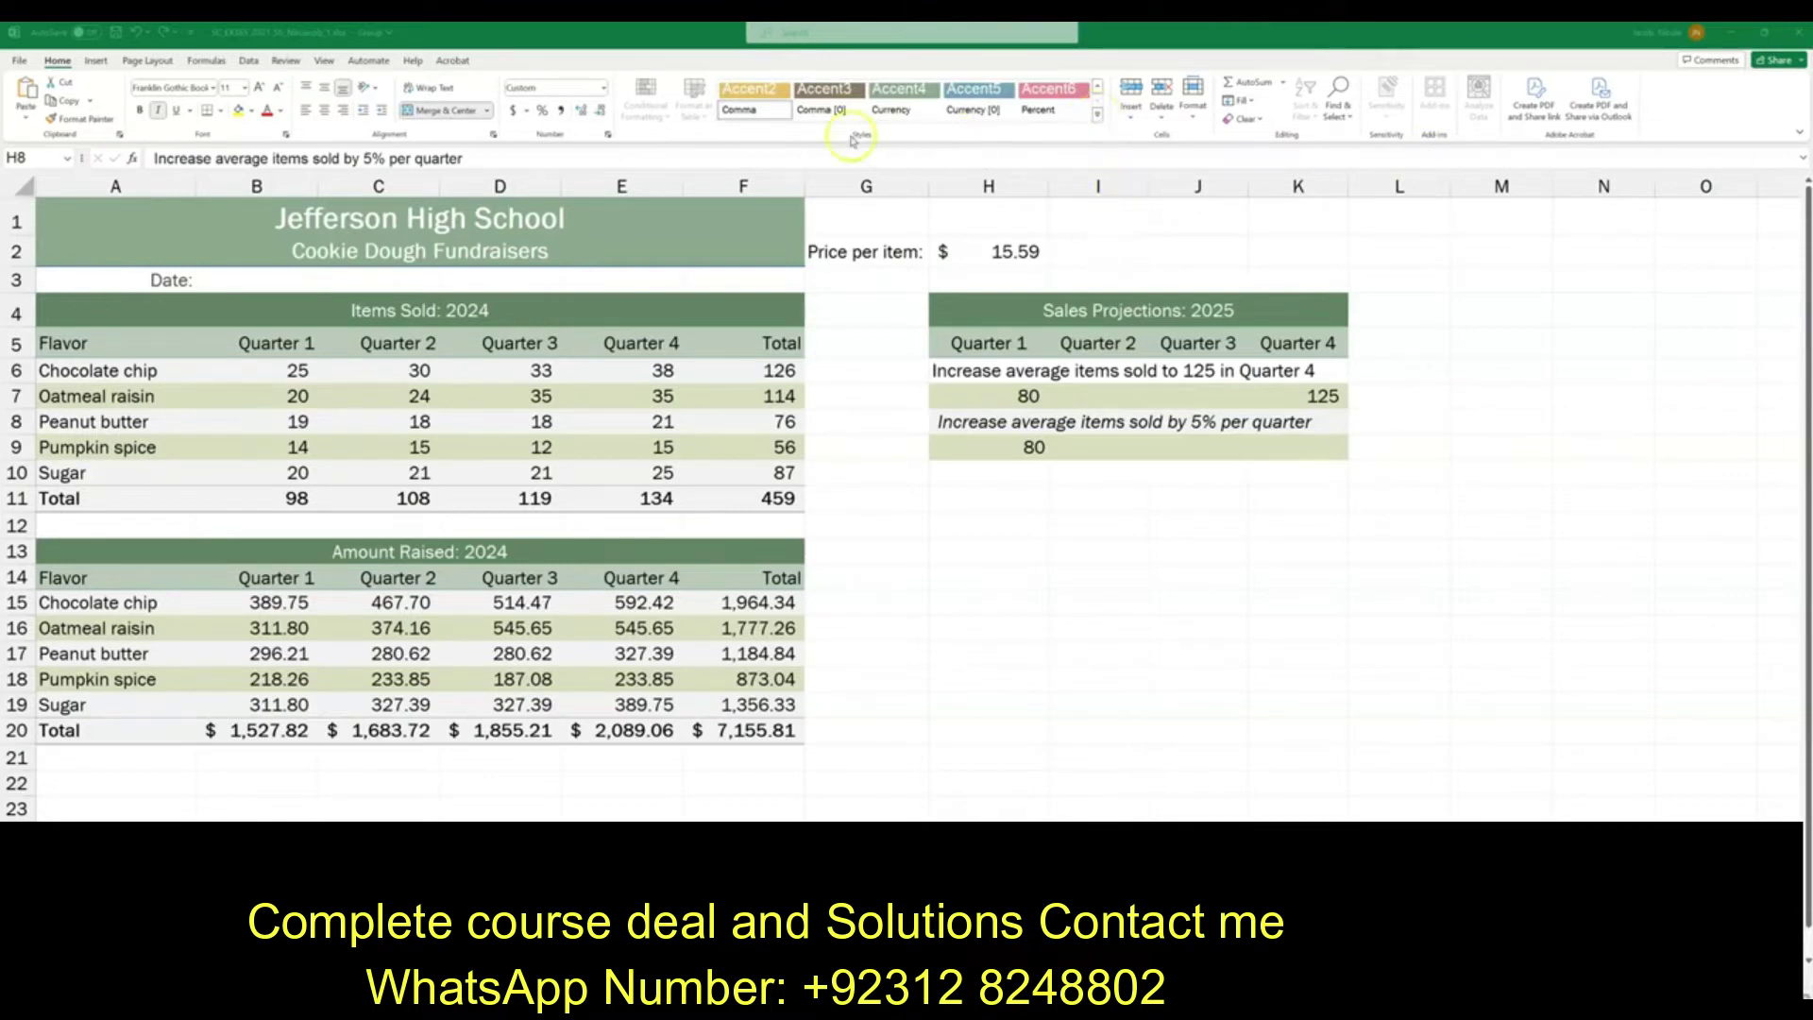
pyautogui.click(1097, 115)
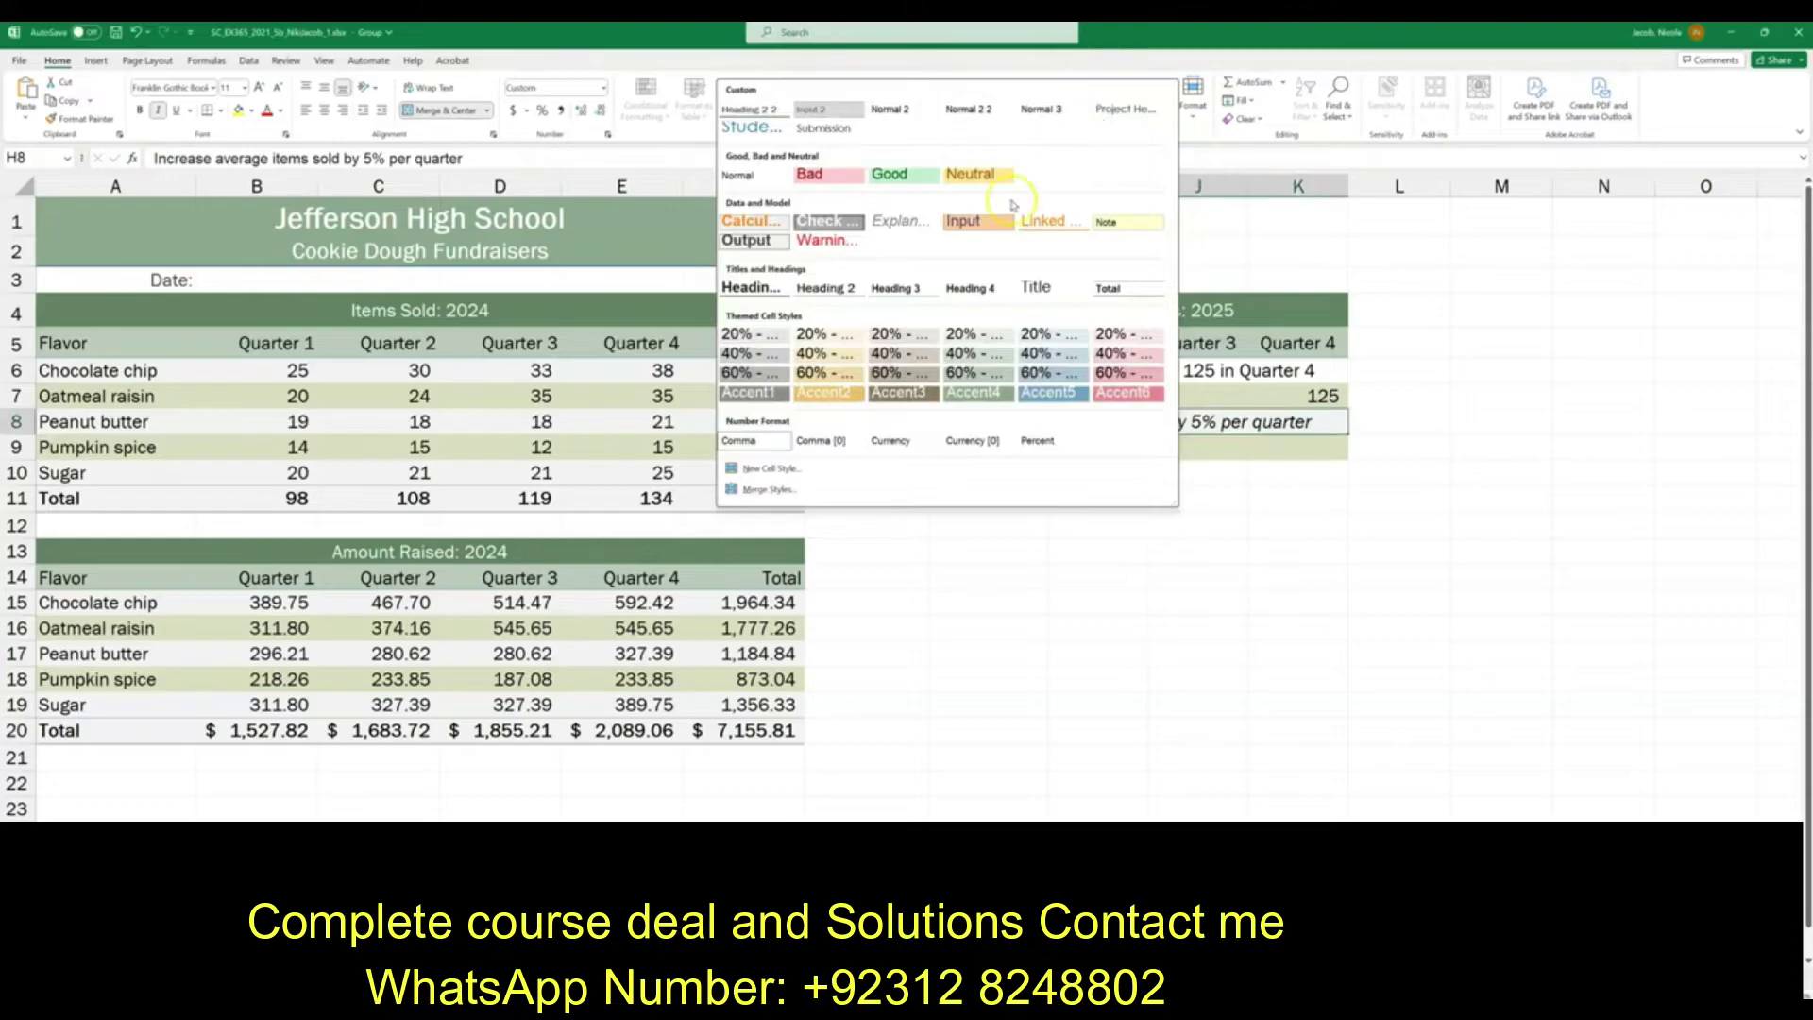
pyautogui.click(782, 469)
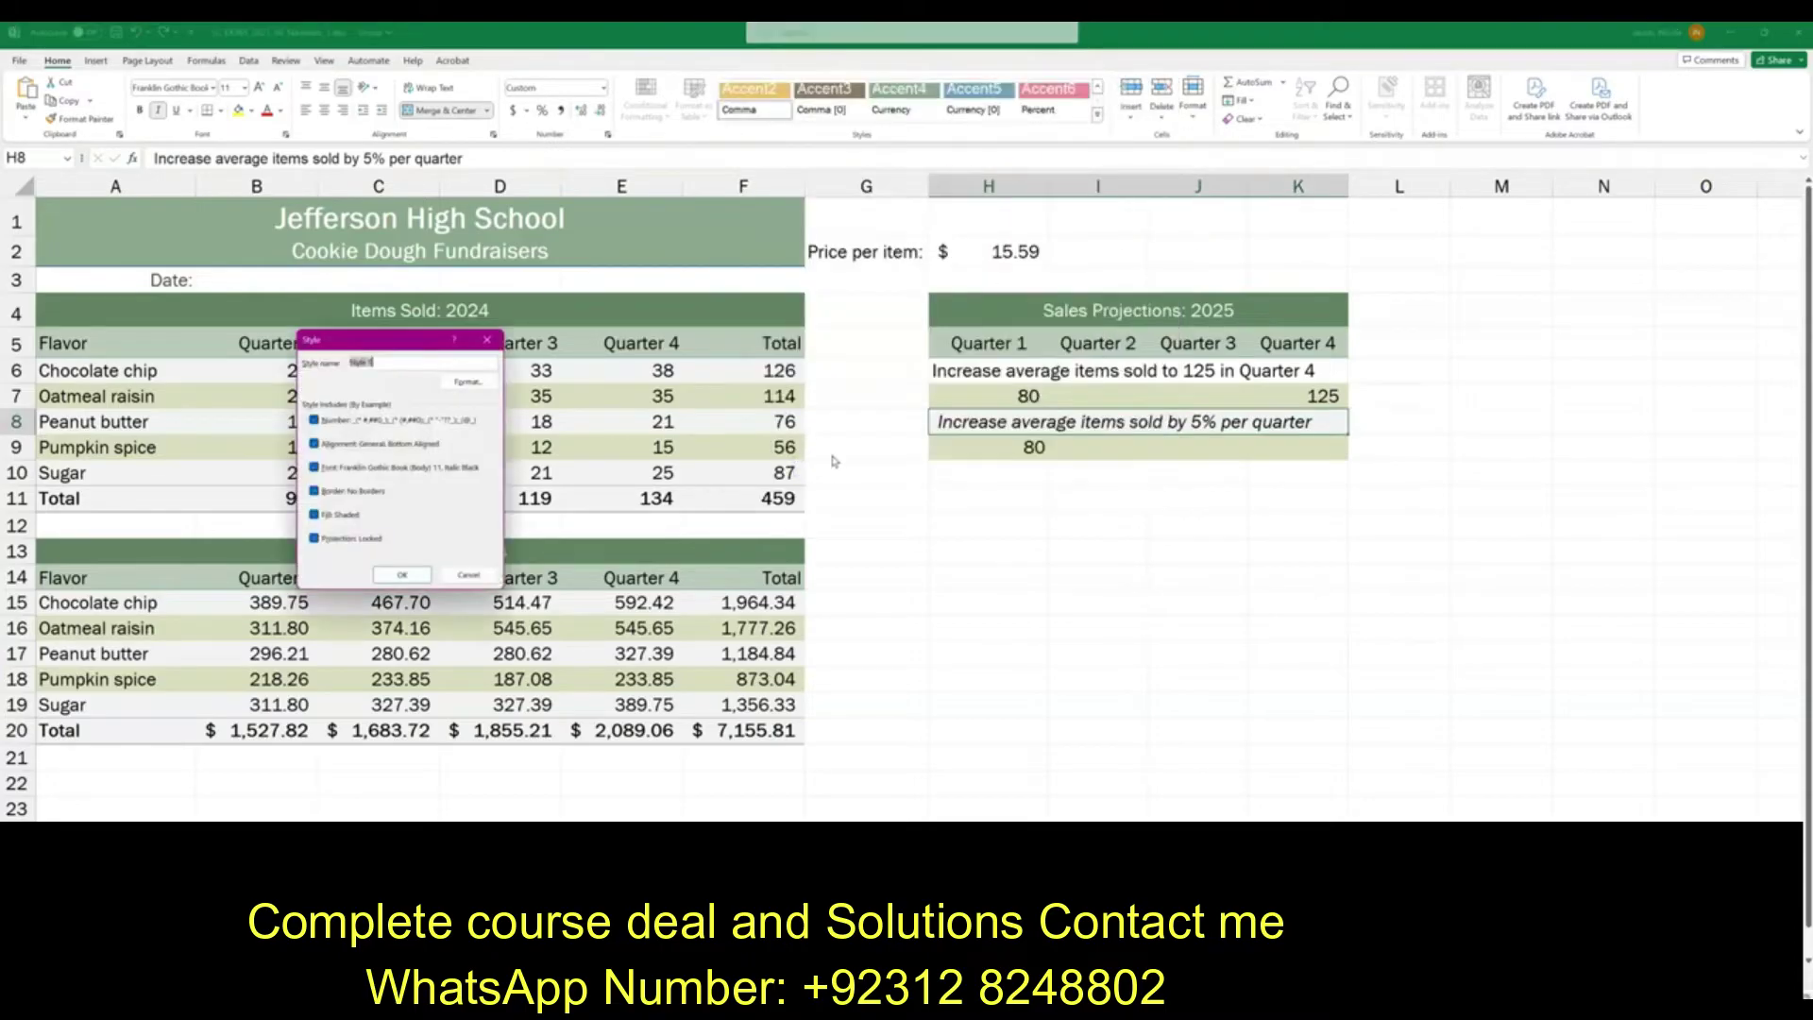
pyautogui.write('Notes')
pyautogui.click(402, 575)
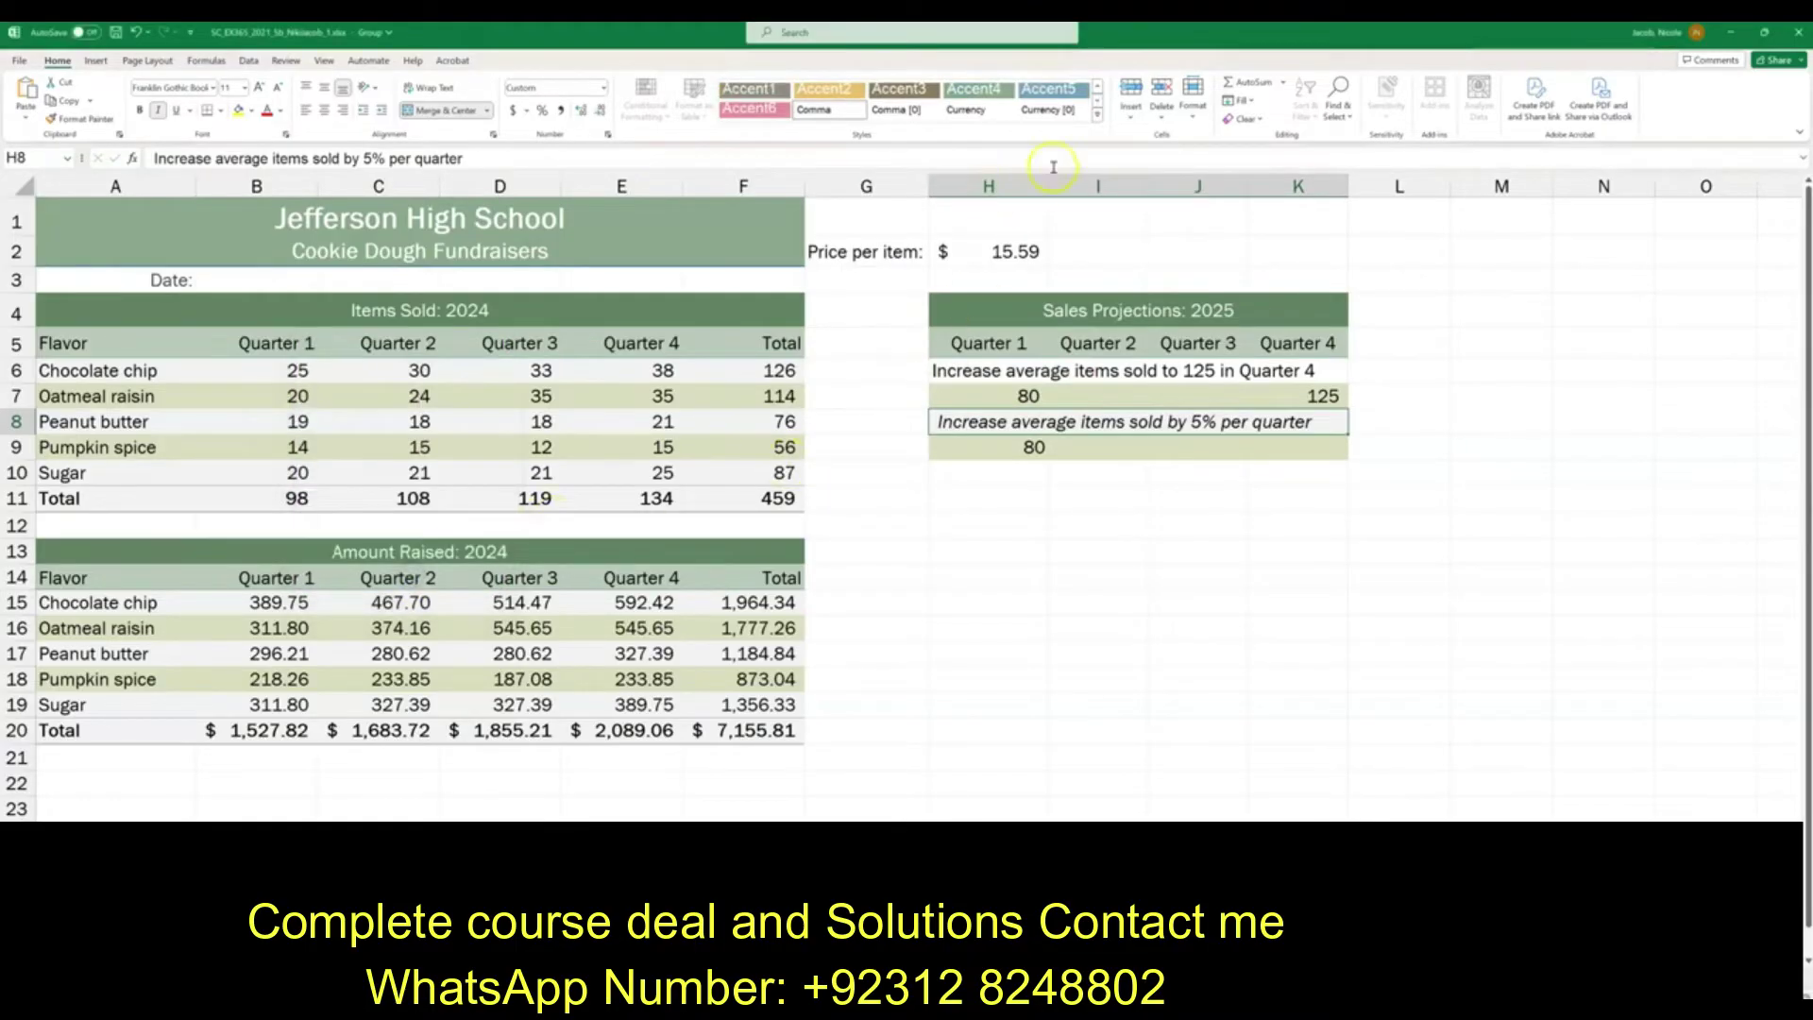
pyautogui.click(1099, 119)
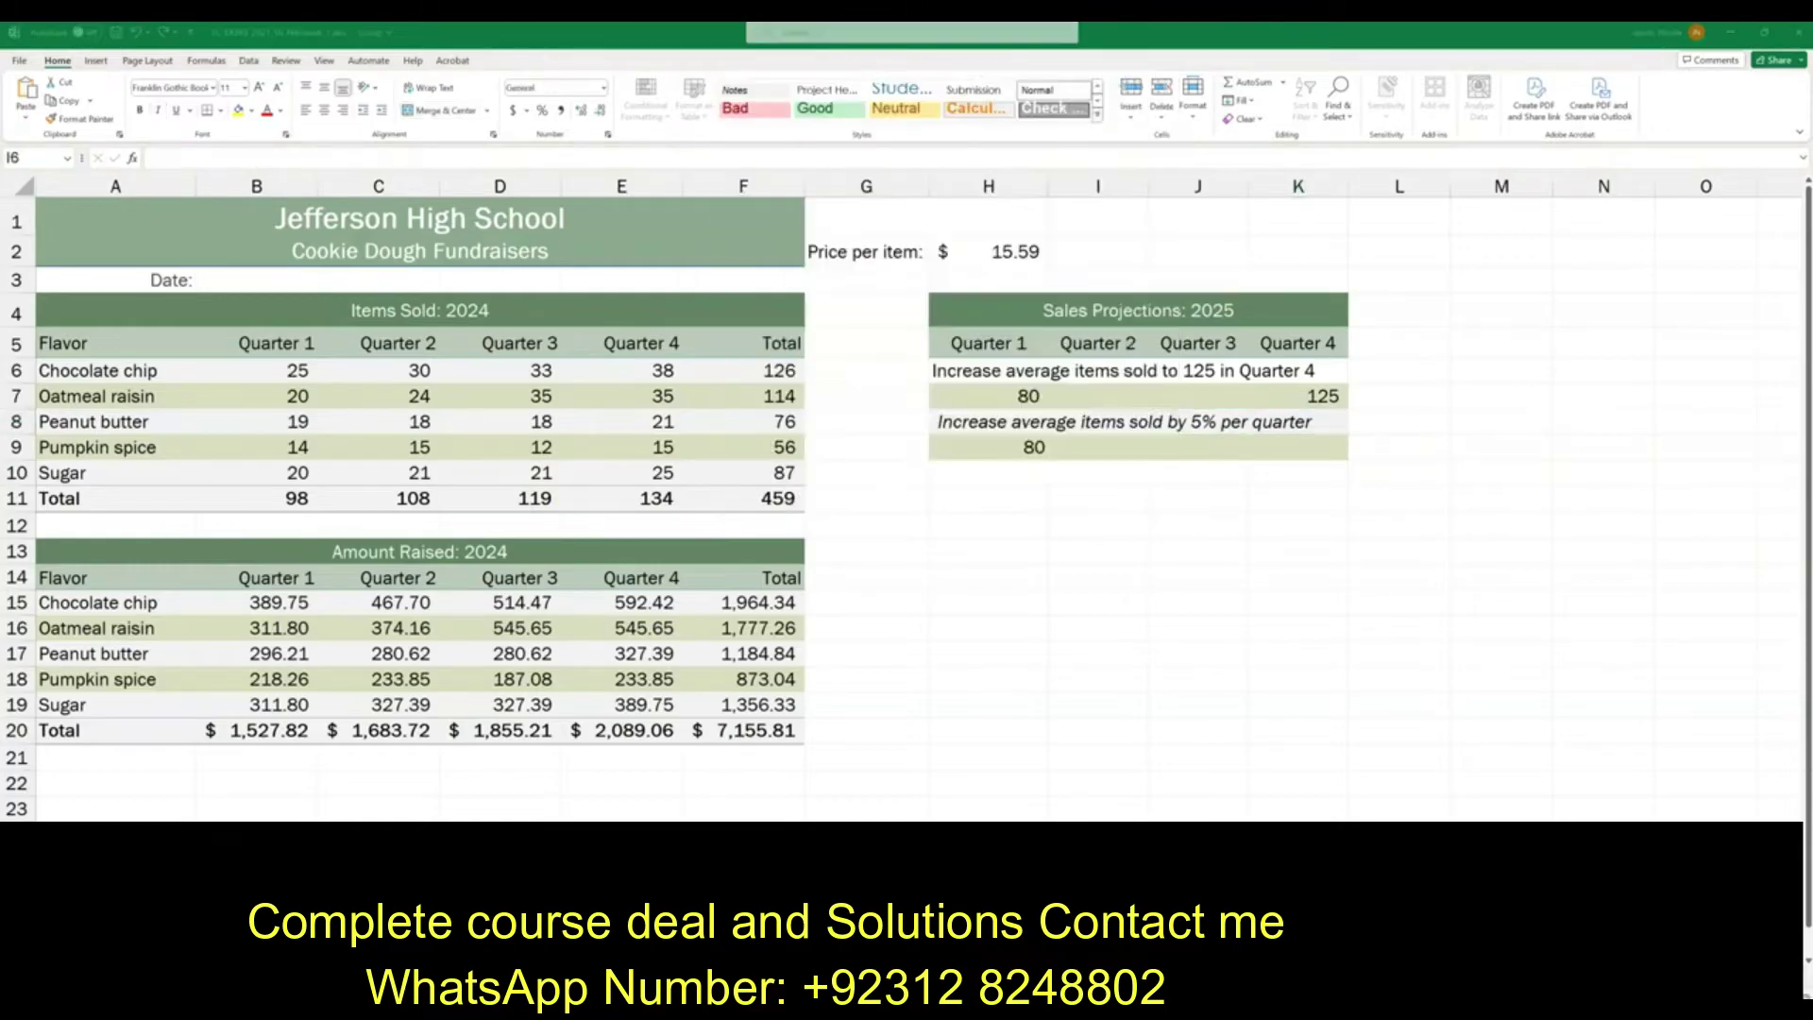
# Step: Merge the Quarter 4 goal note across H6:K6 with Merge Across
pyautogui.press('Left')
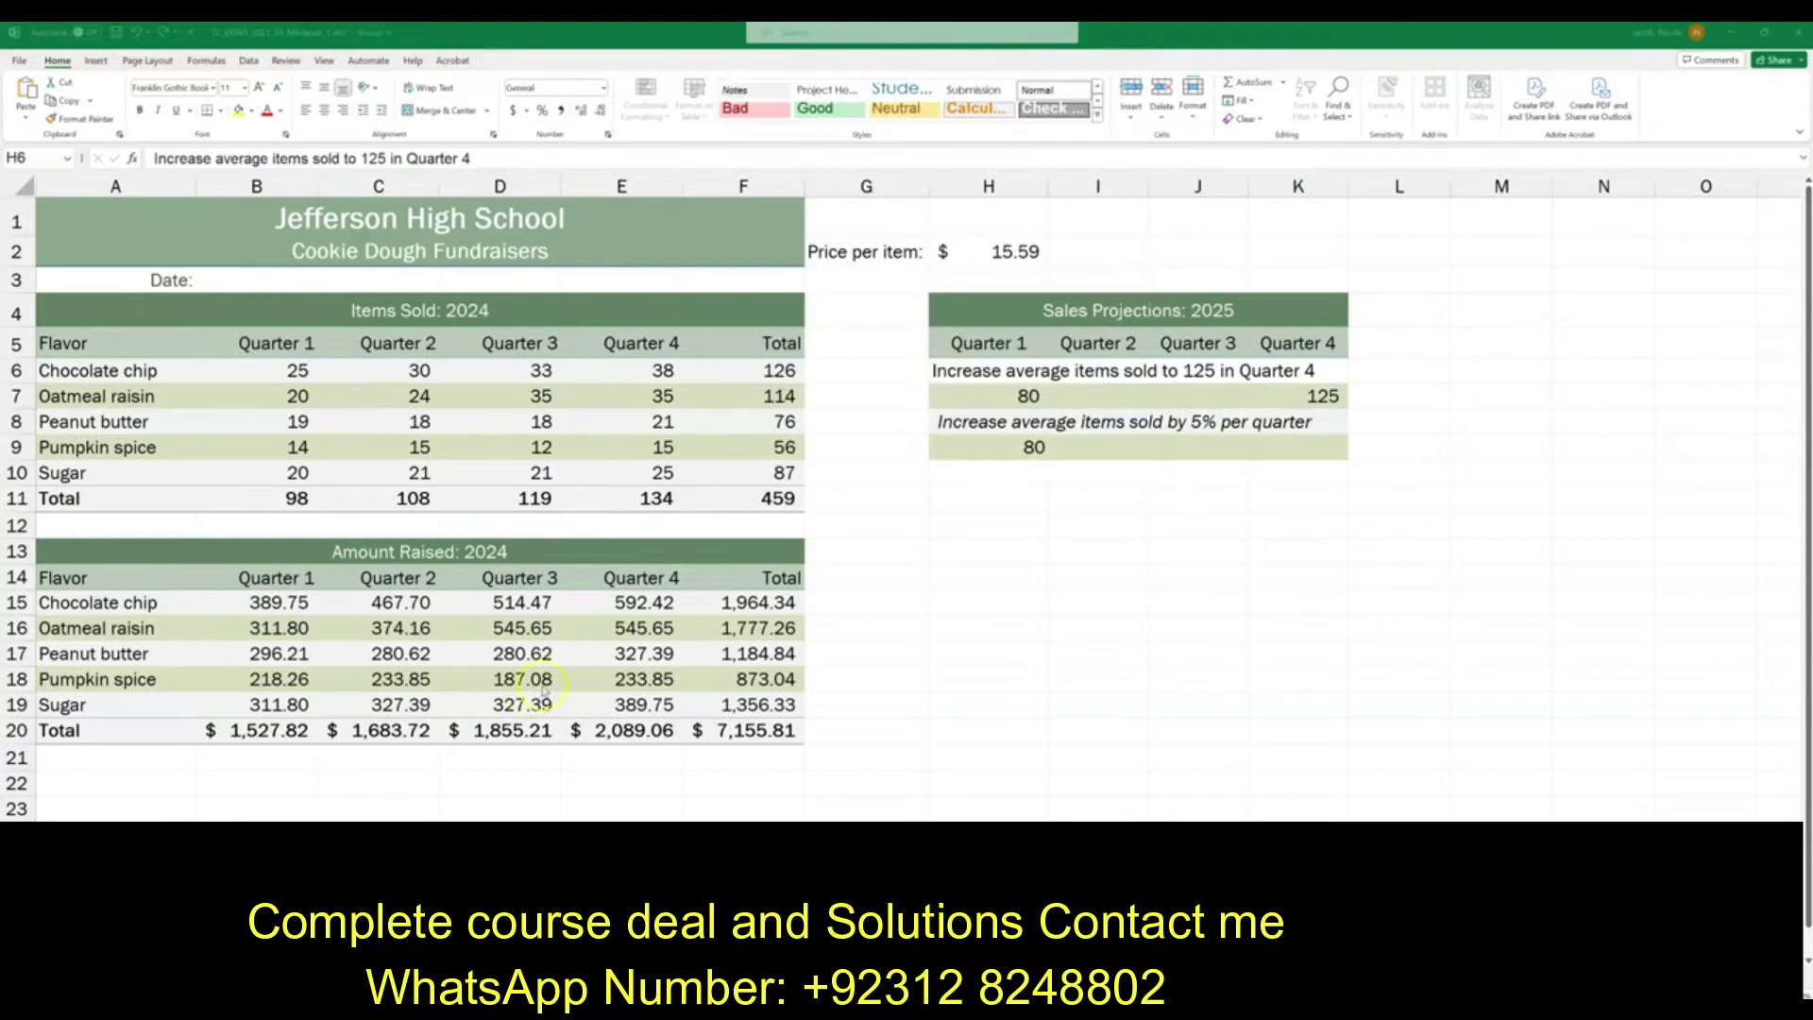
pyautogui.click(958, 373)
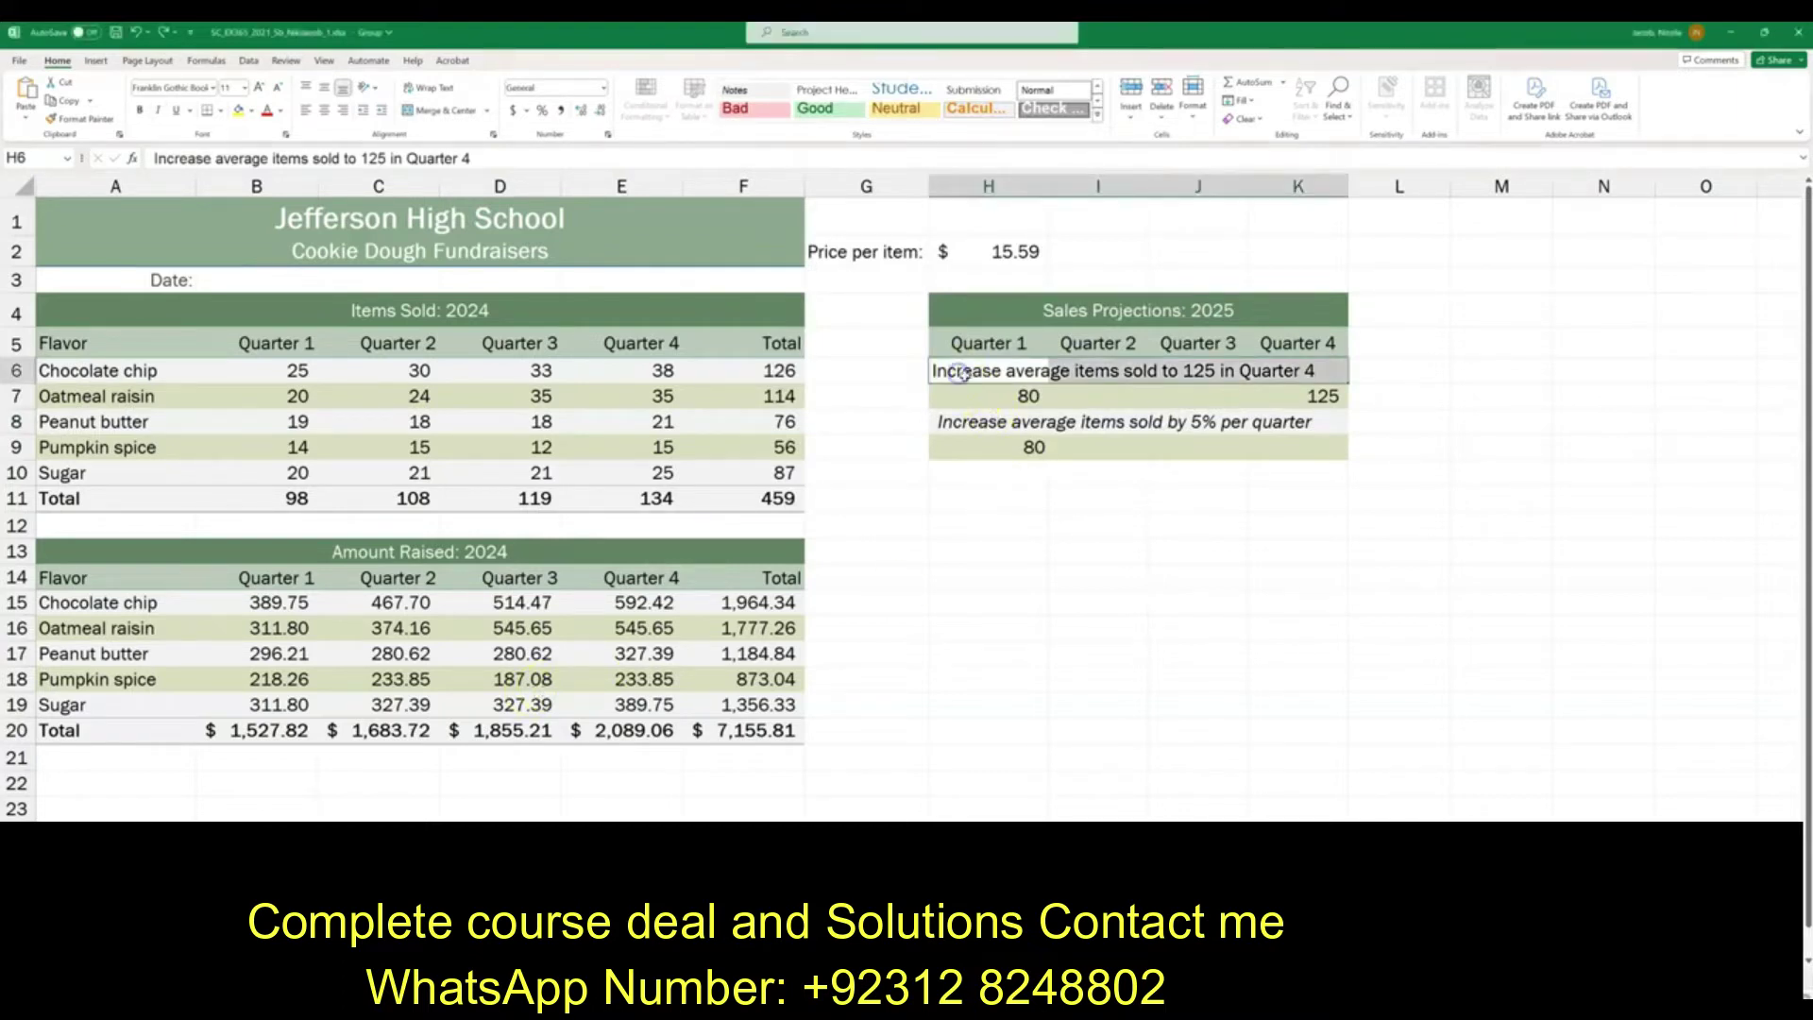
pyautogui.click(948, 375)
pyautogui.moveTo(948, 375); pyautogui.dragTo(1320, 371)
pyautogui.click(488, 112)
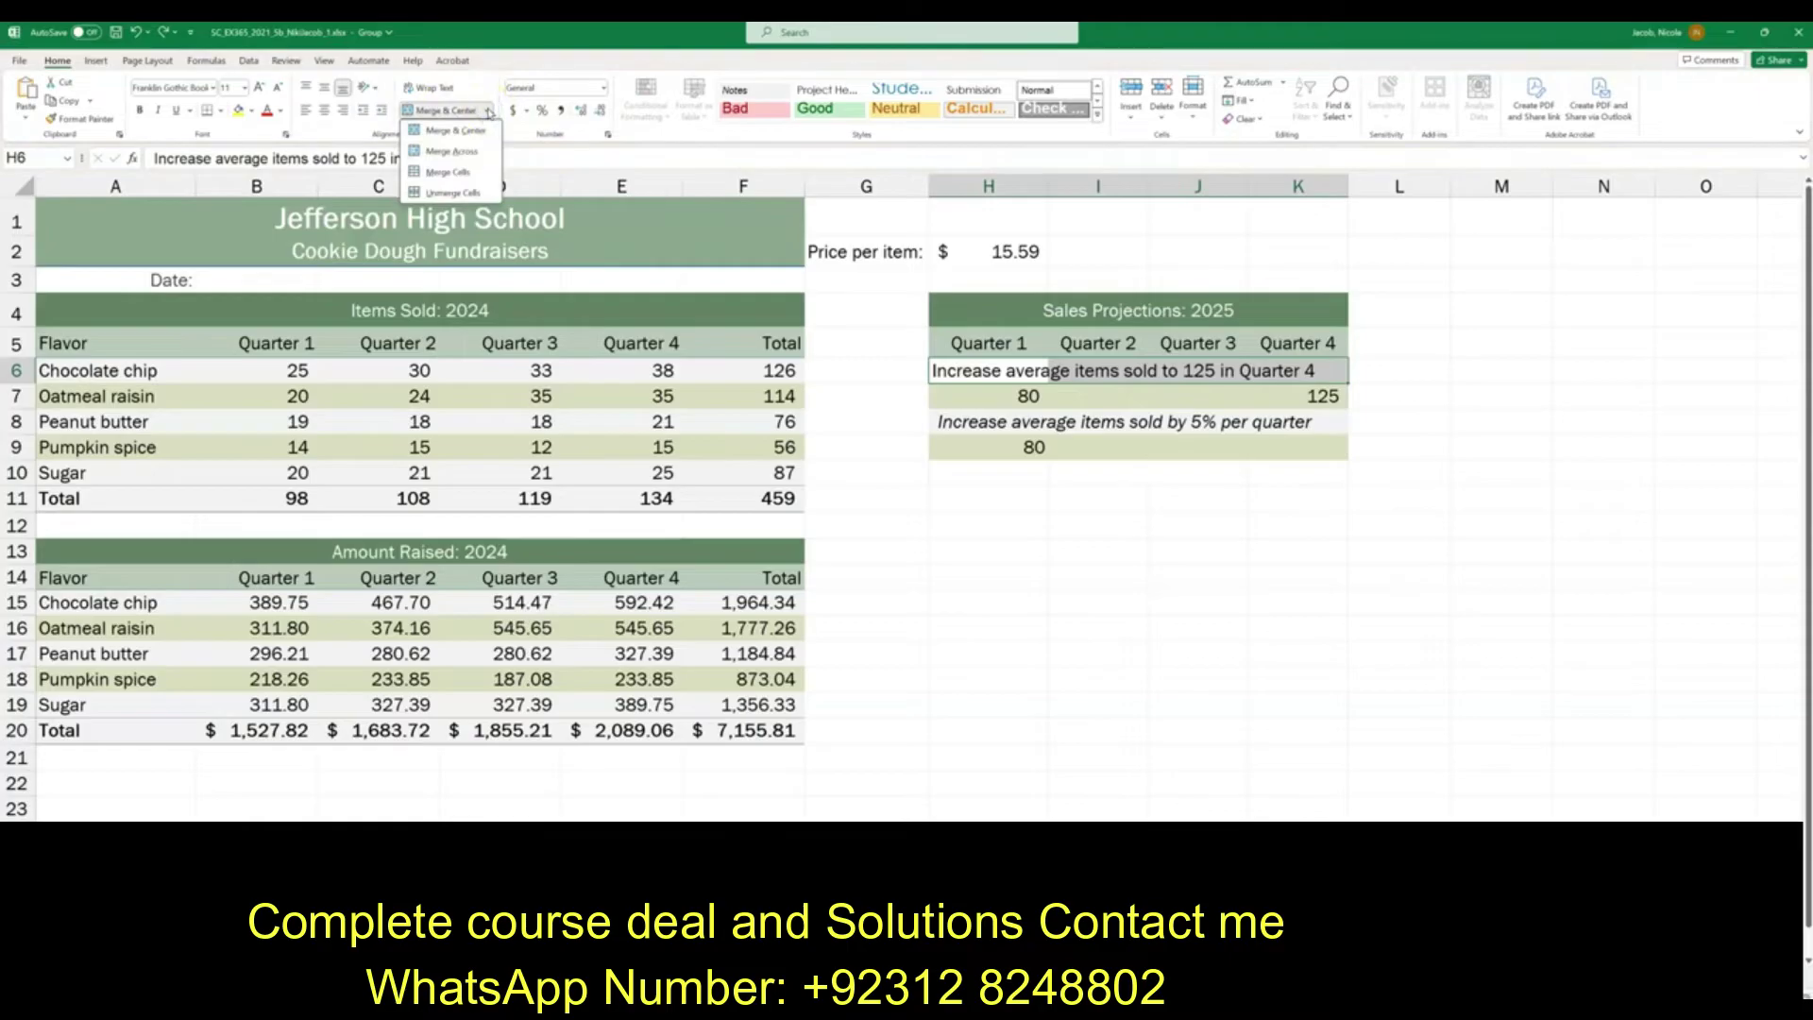
pyautogui.click(452, 154)
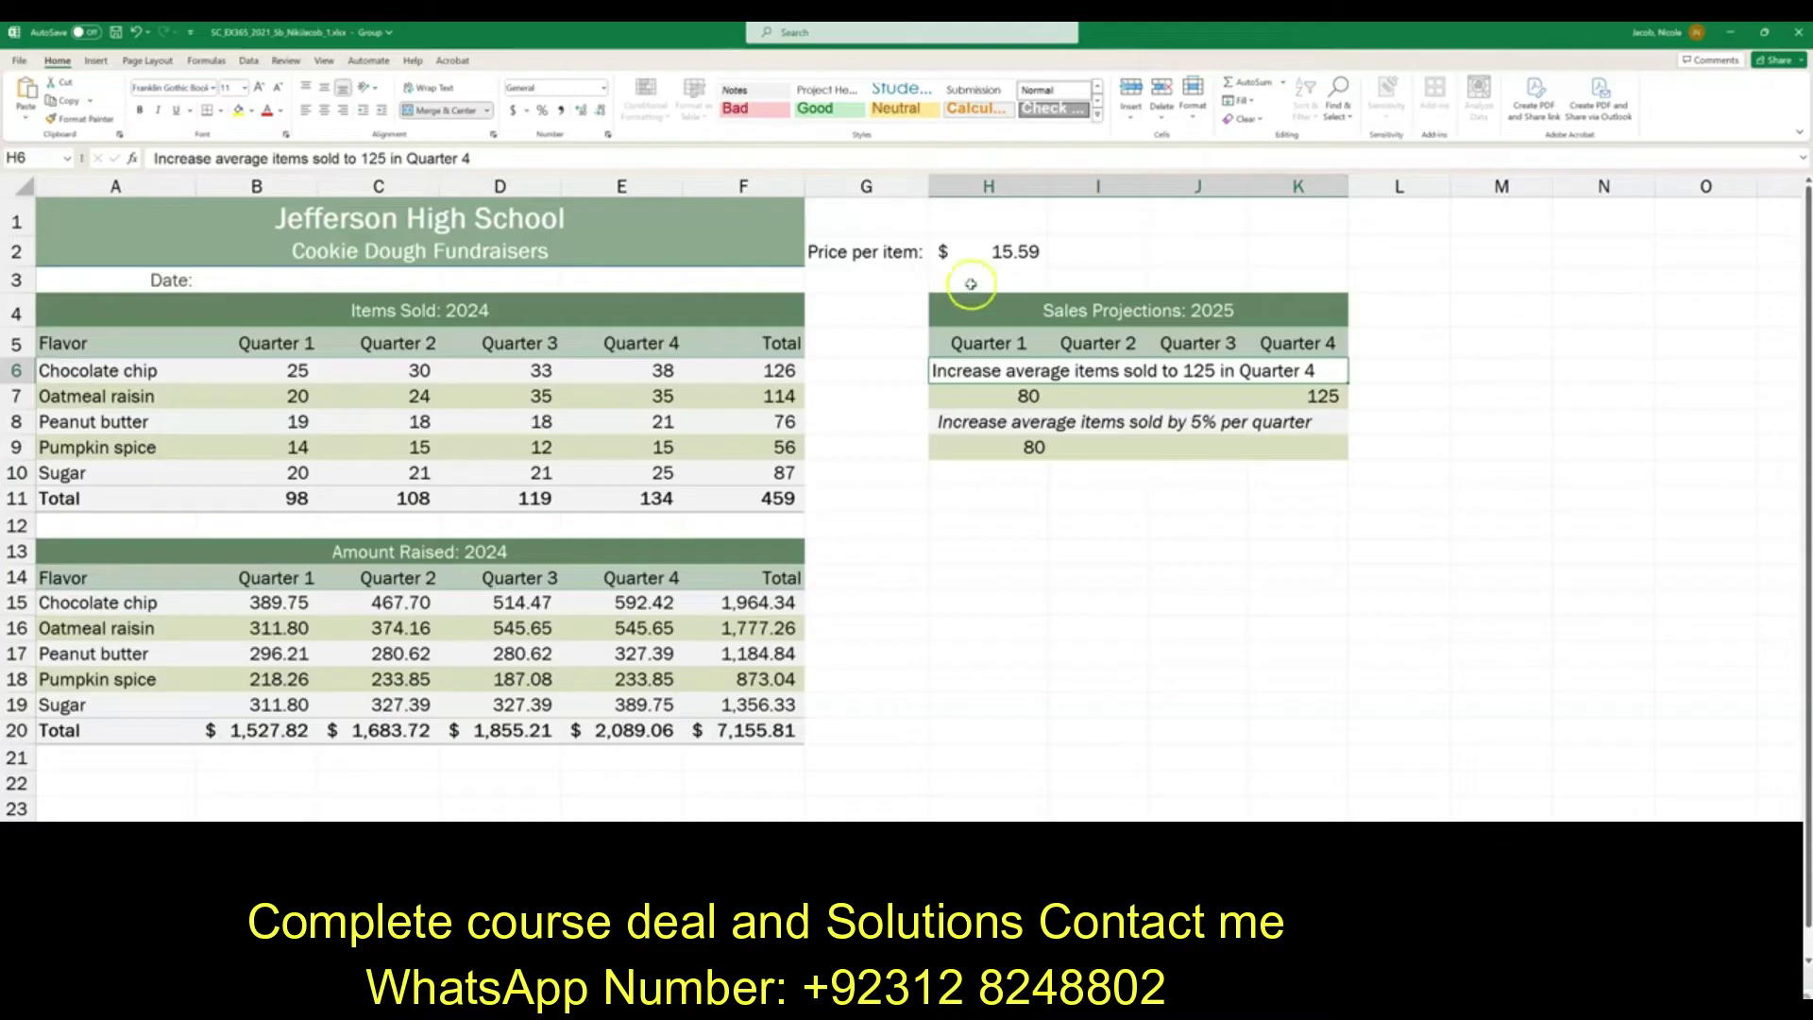
# Step: Apply the Notes cell style to the merged goal note
pyautogui.click(1099, 115)
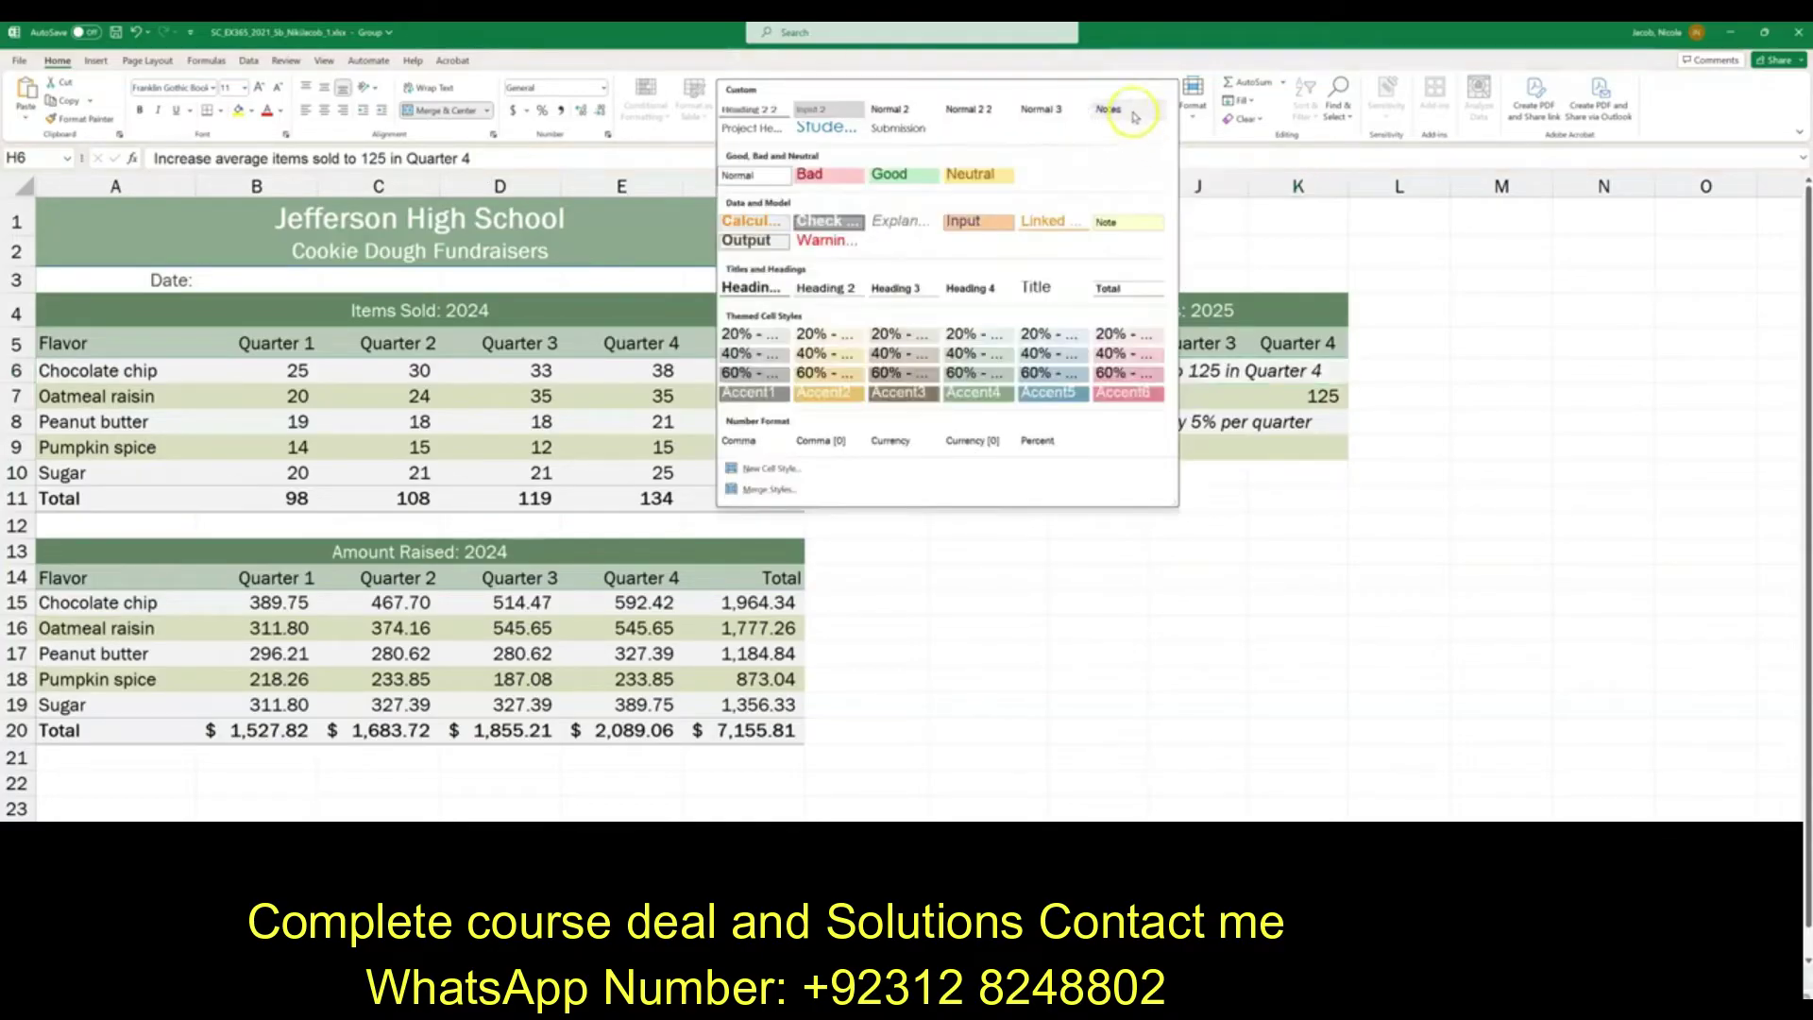
pyautogui.click(1134, 117)
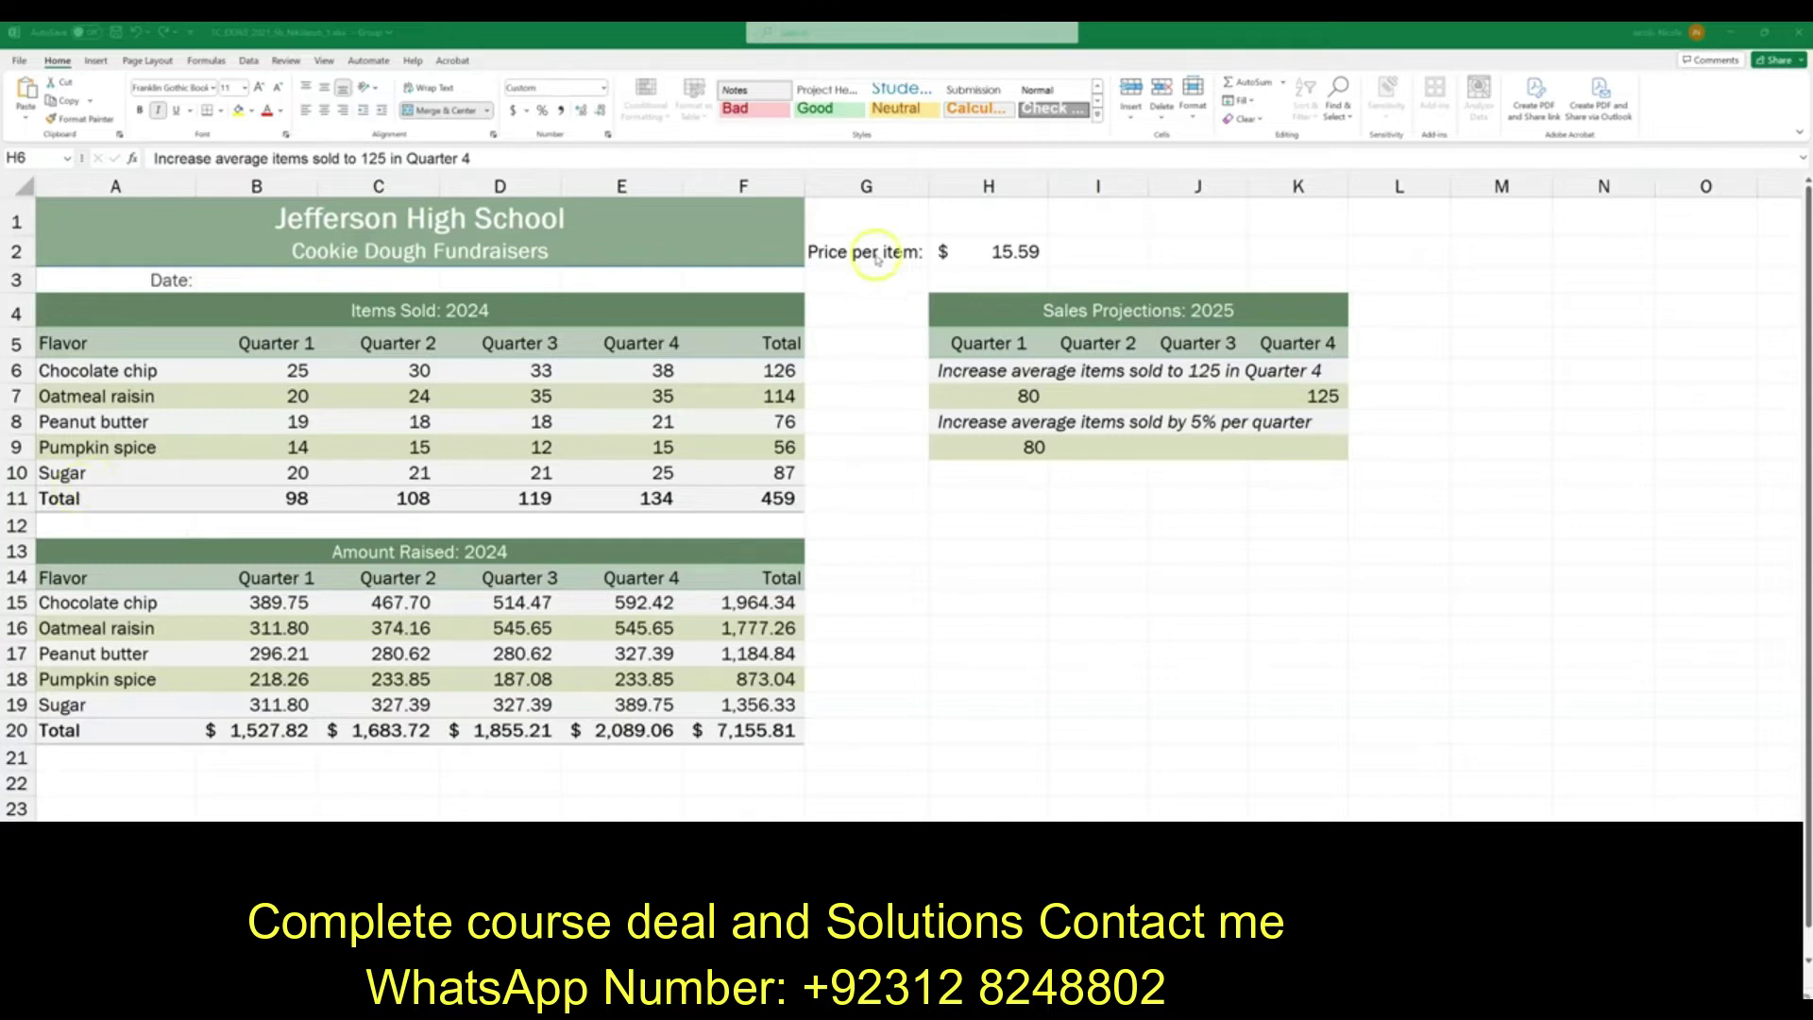
pyautogui.press('F2')
# Step: Fill H7:K7 with a linear trend series by rows, giving 80, 95, 110, 125
pyautogui.click(958, 402)
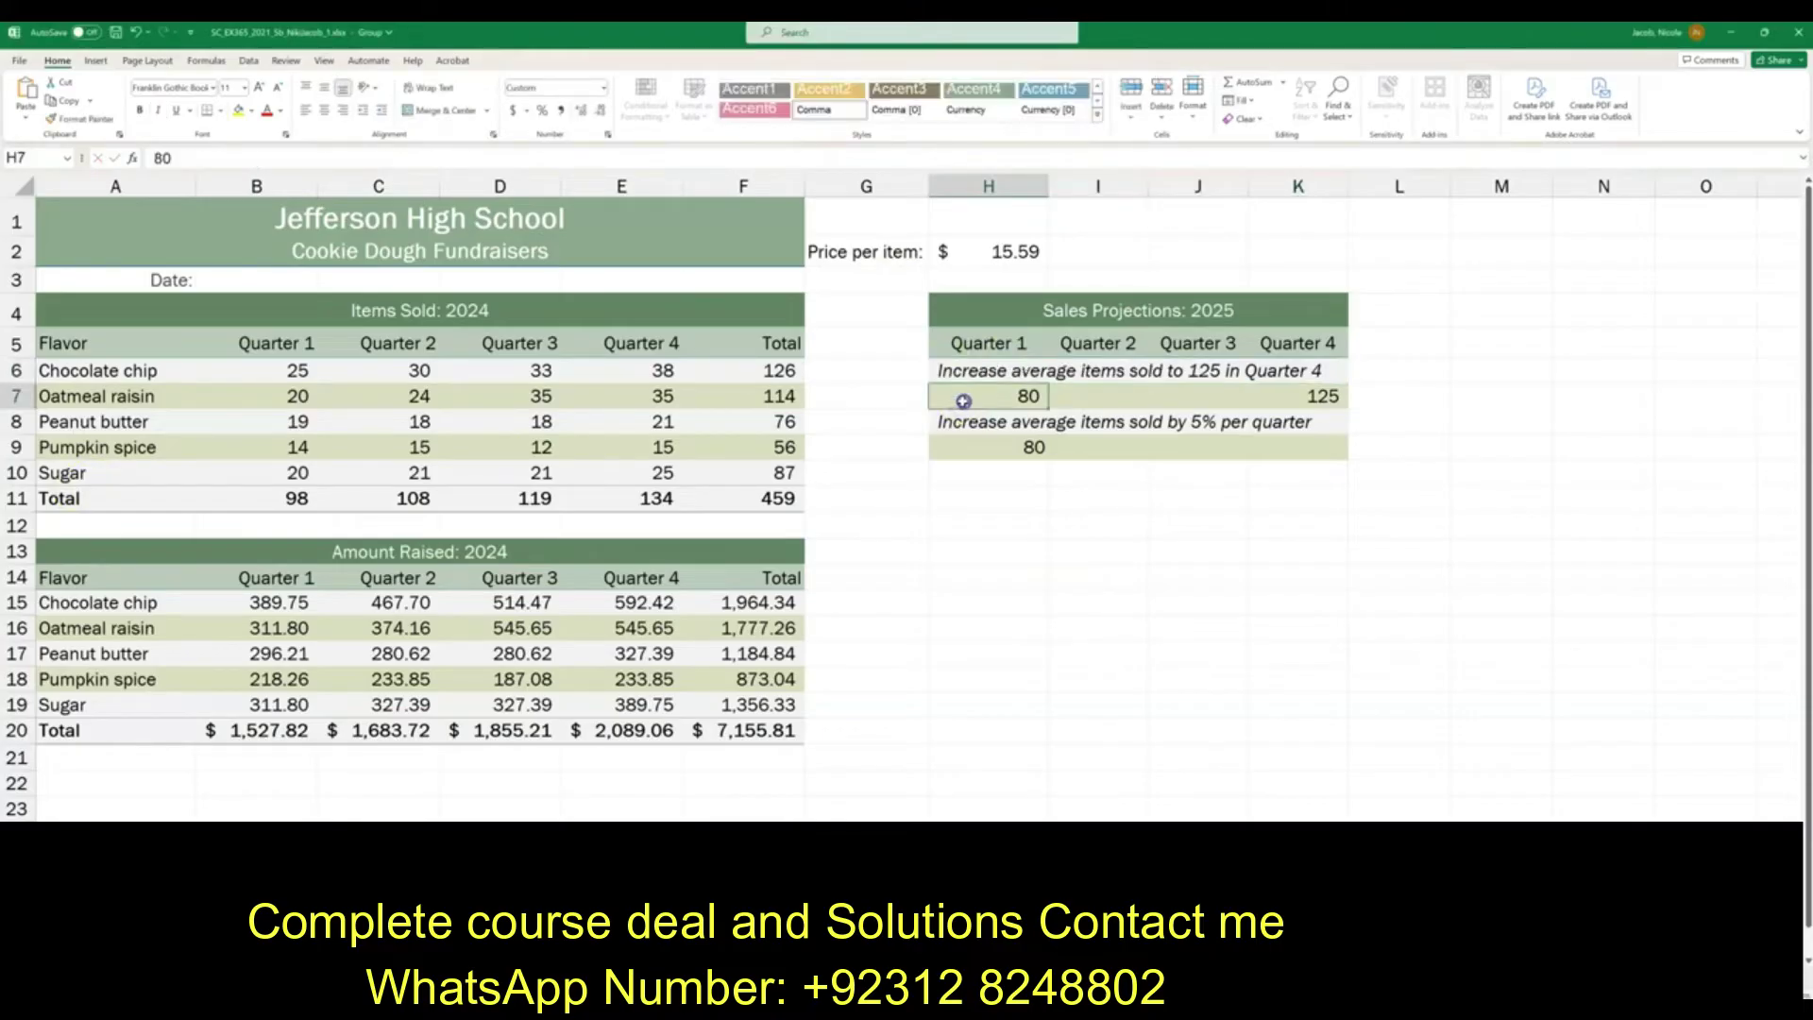
pyautogui.moveTo(959, 399); pyautogui.dragTo(1297, 391)
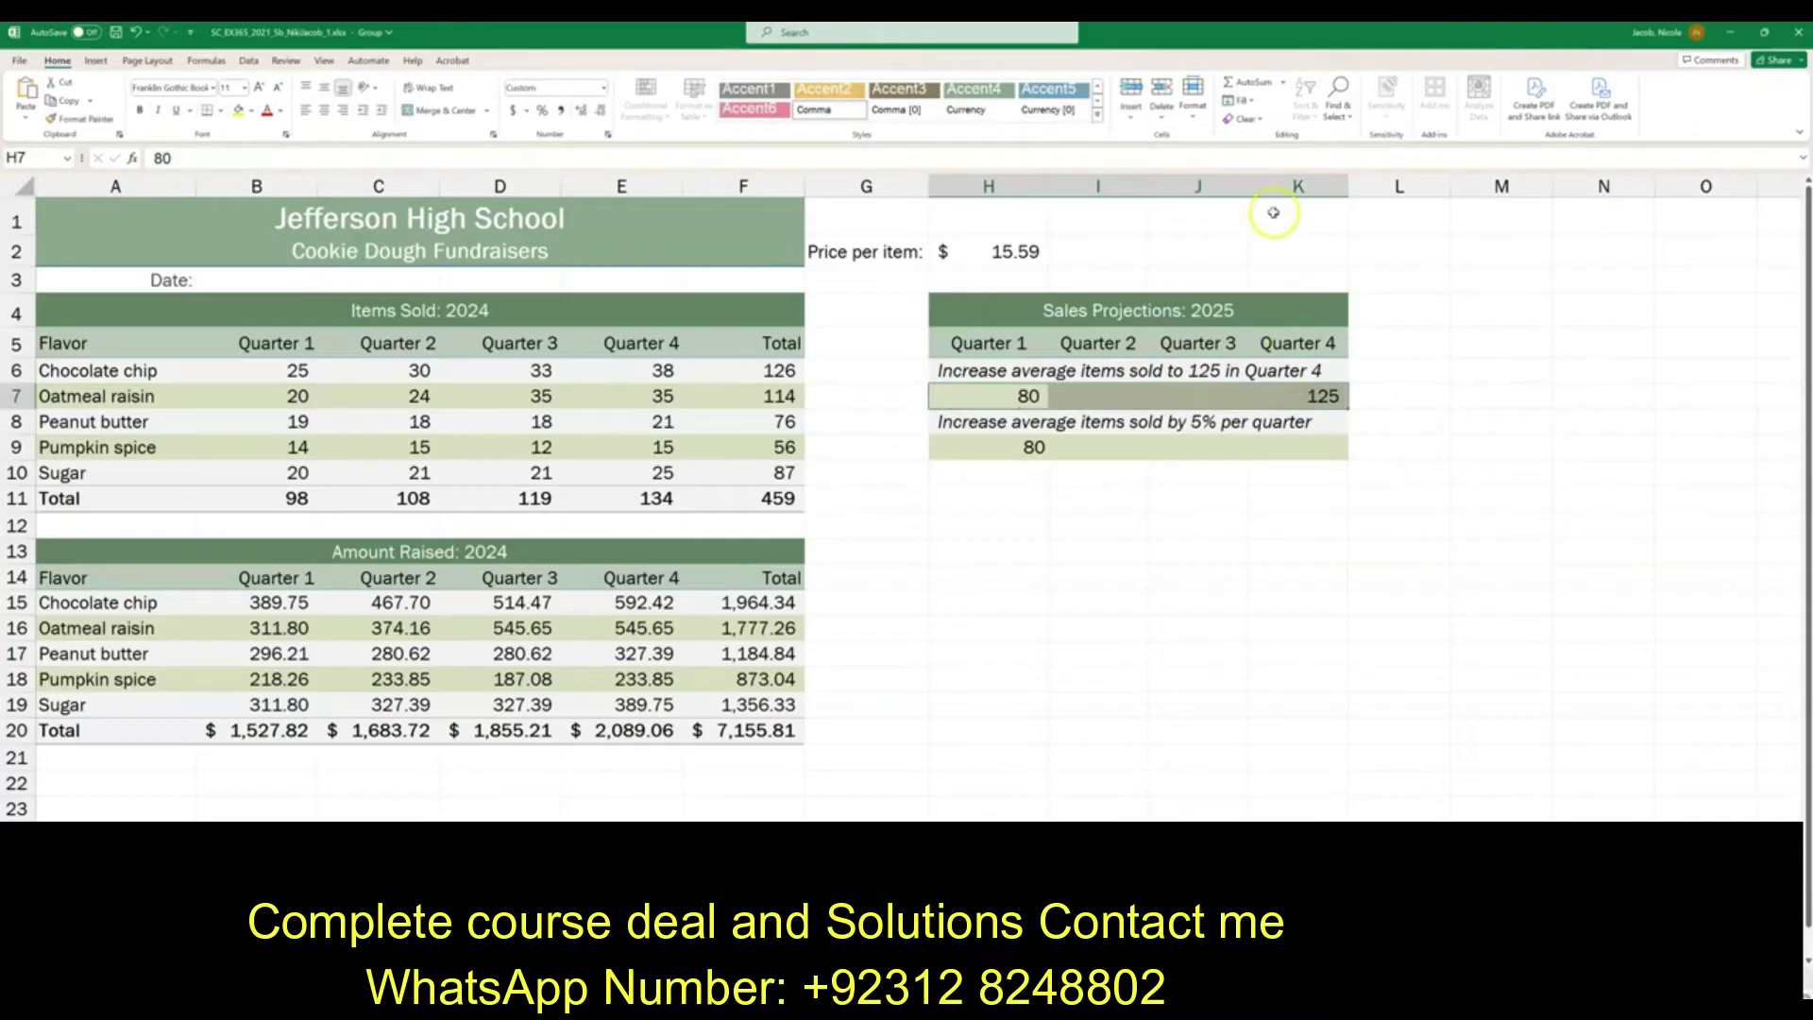
pyautogui.click(1254, 113)
pyautogui.click(1245, 100)
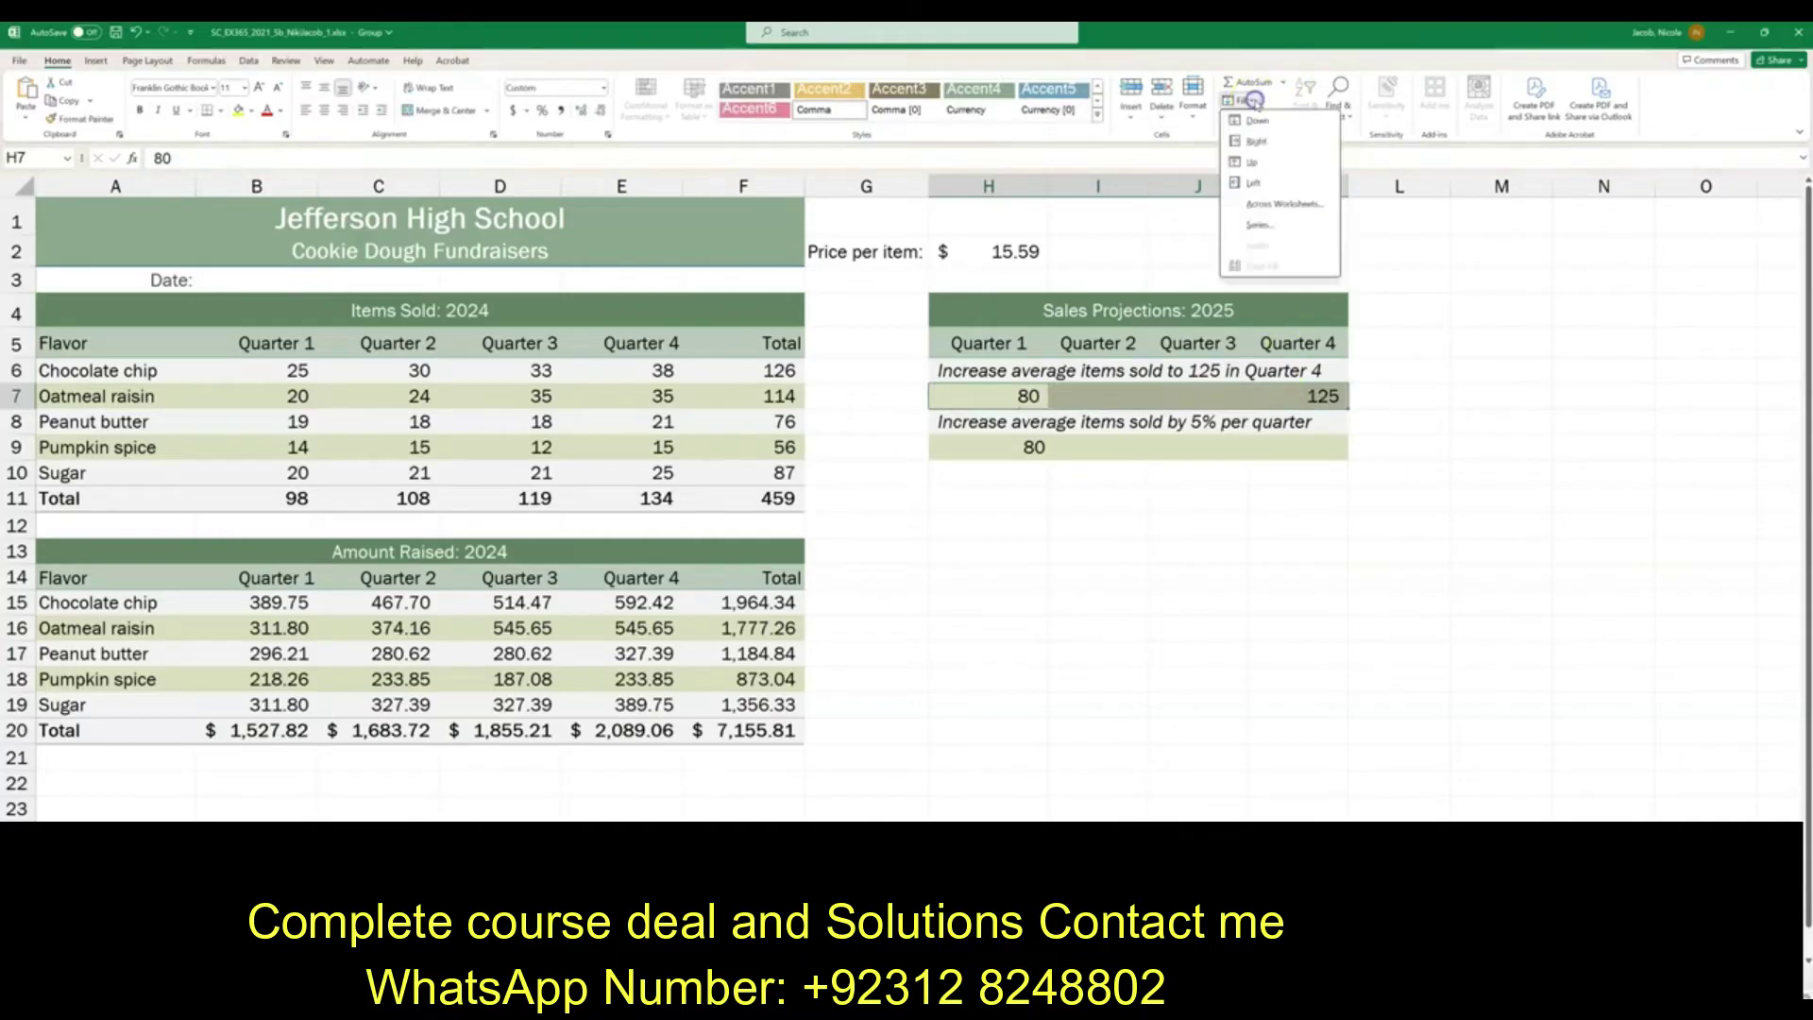
pyautogui.click(1260, 232)
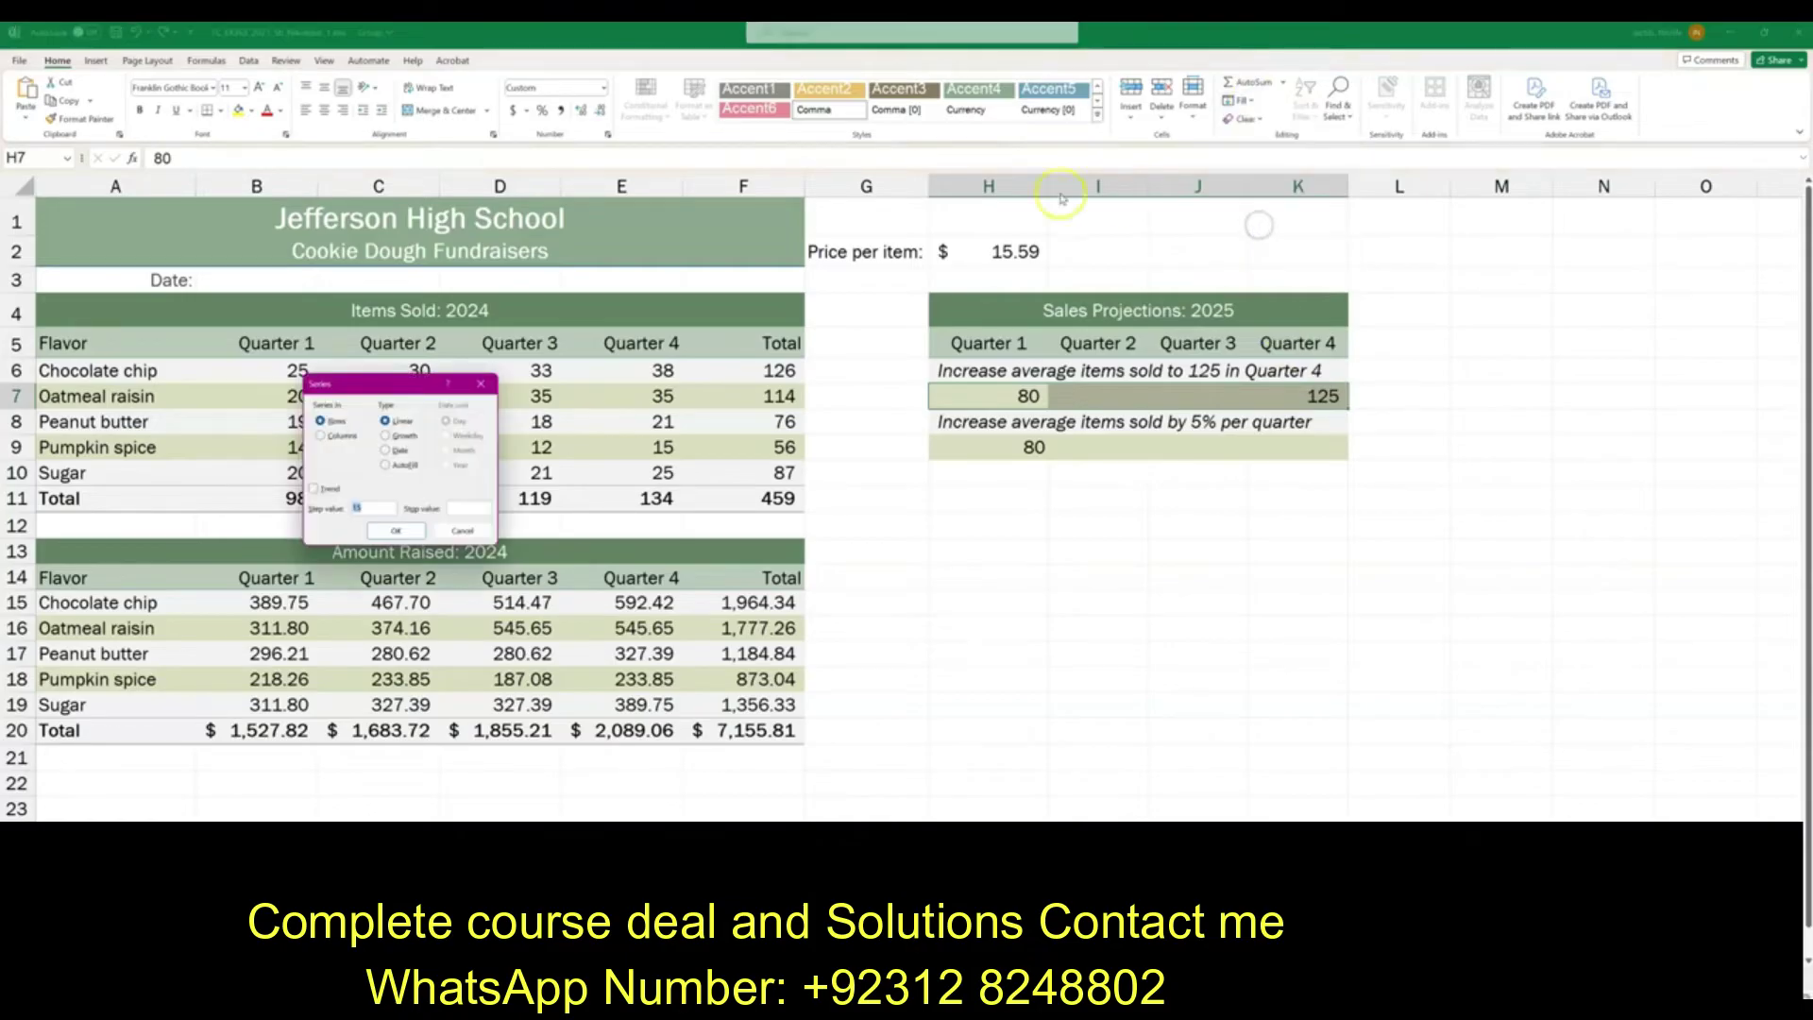
pyautogui.moveTo(391, 392); pyautogui.dragTo(938, 296)
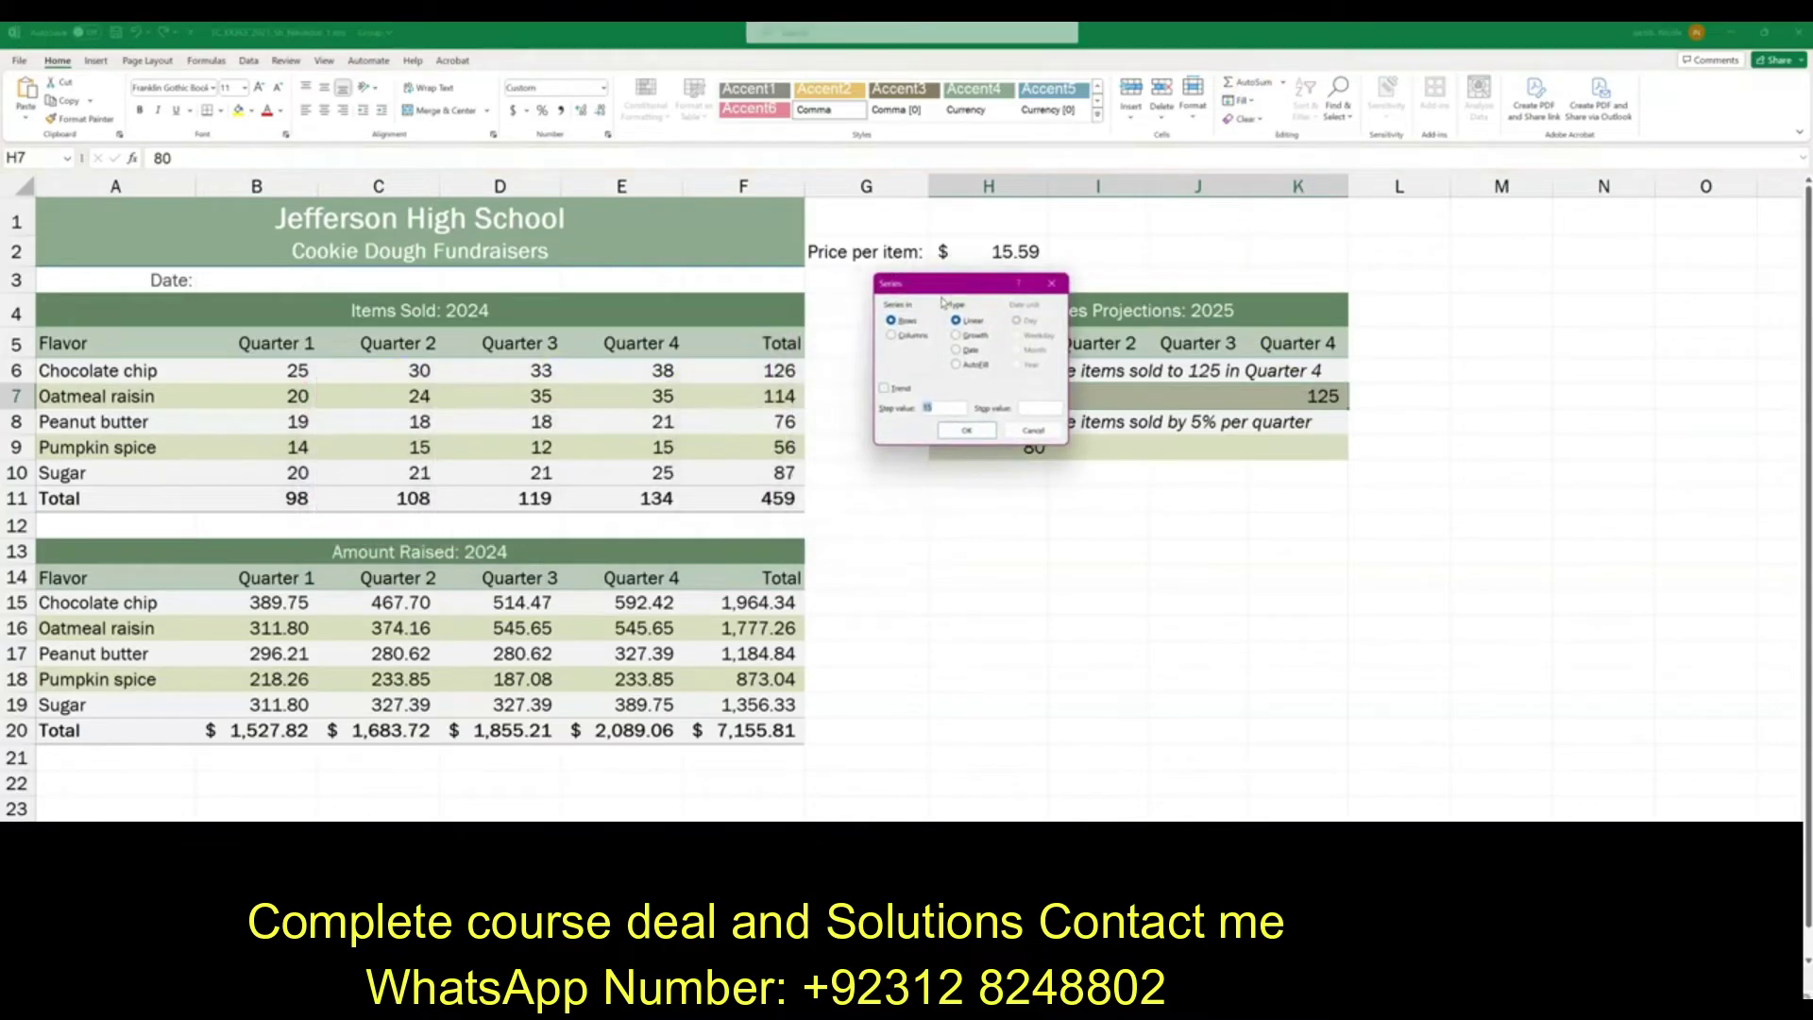
pyautogui.click(975, 323)
pyautogui.click(884, 387)
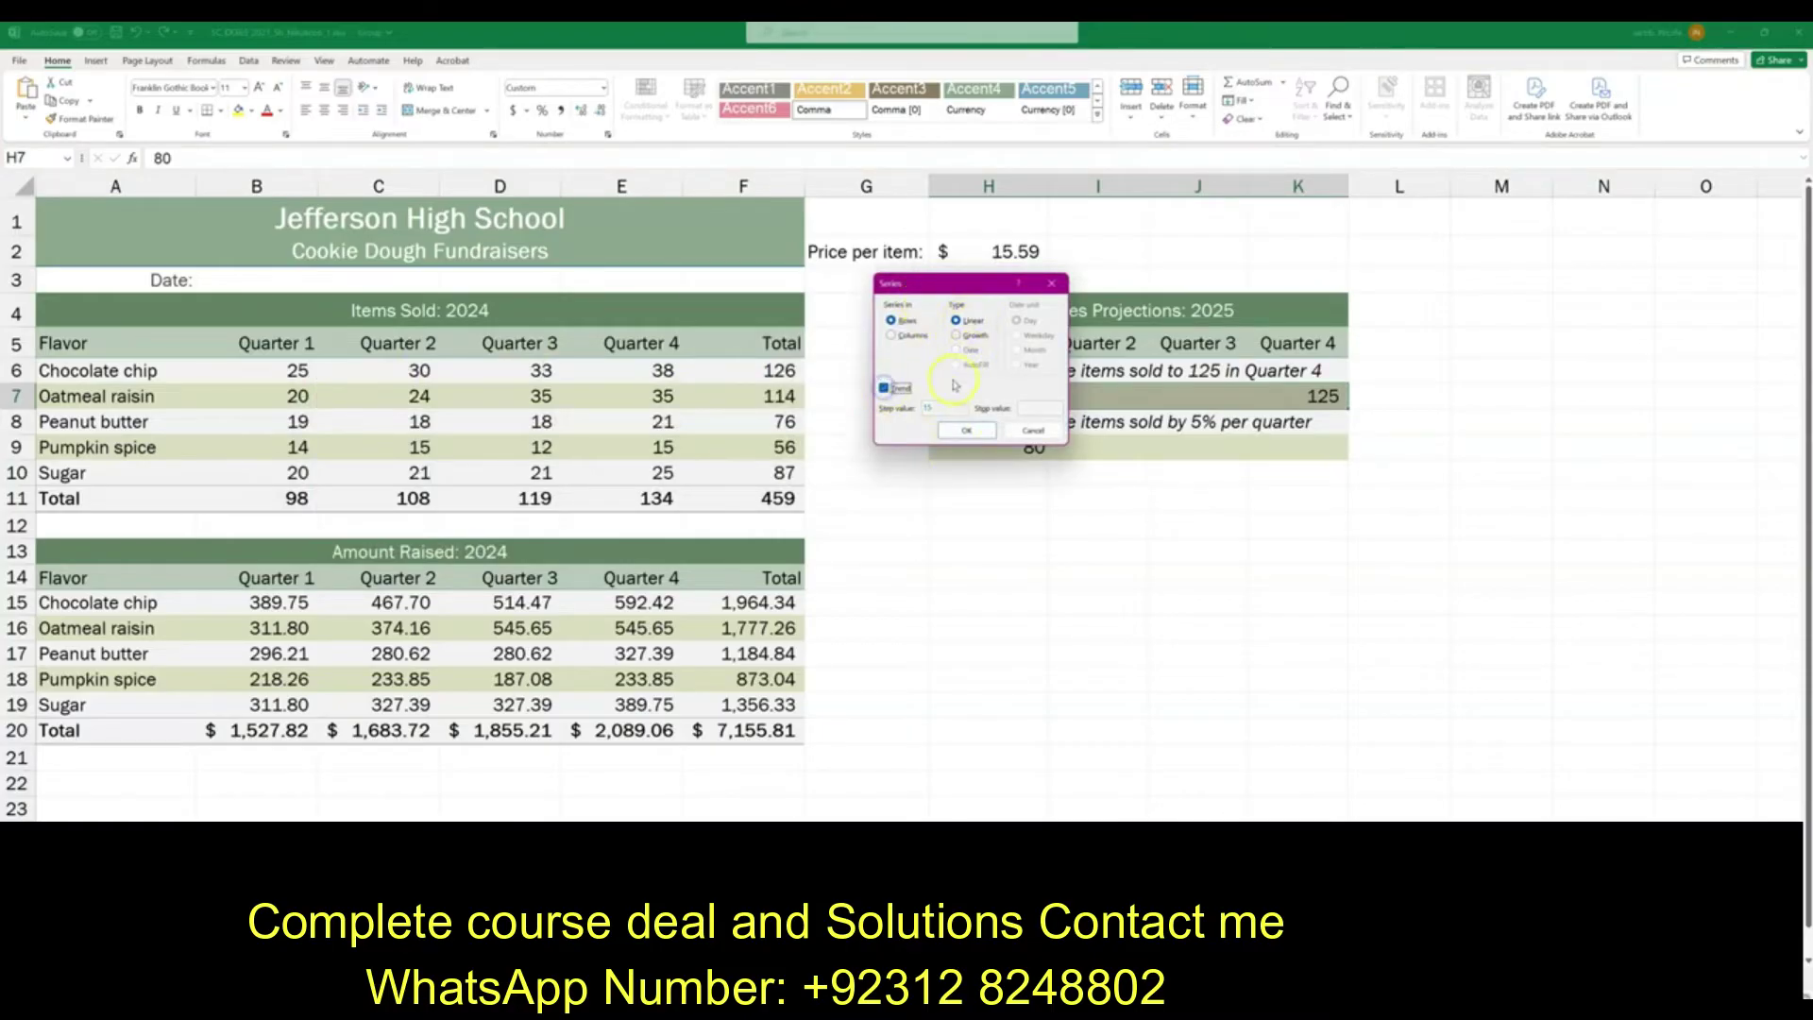
pyautogui.click(967, 432)
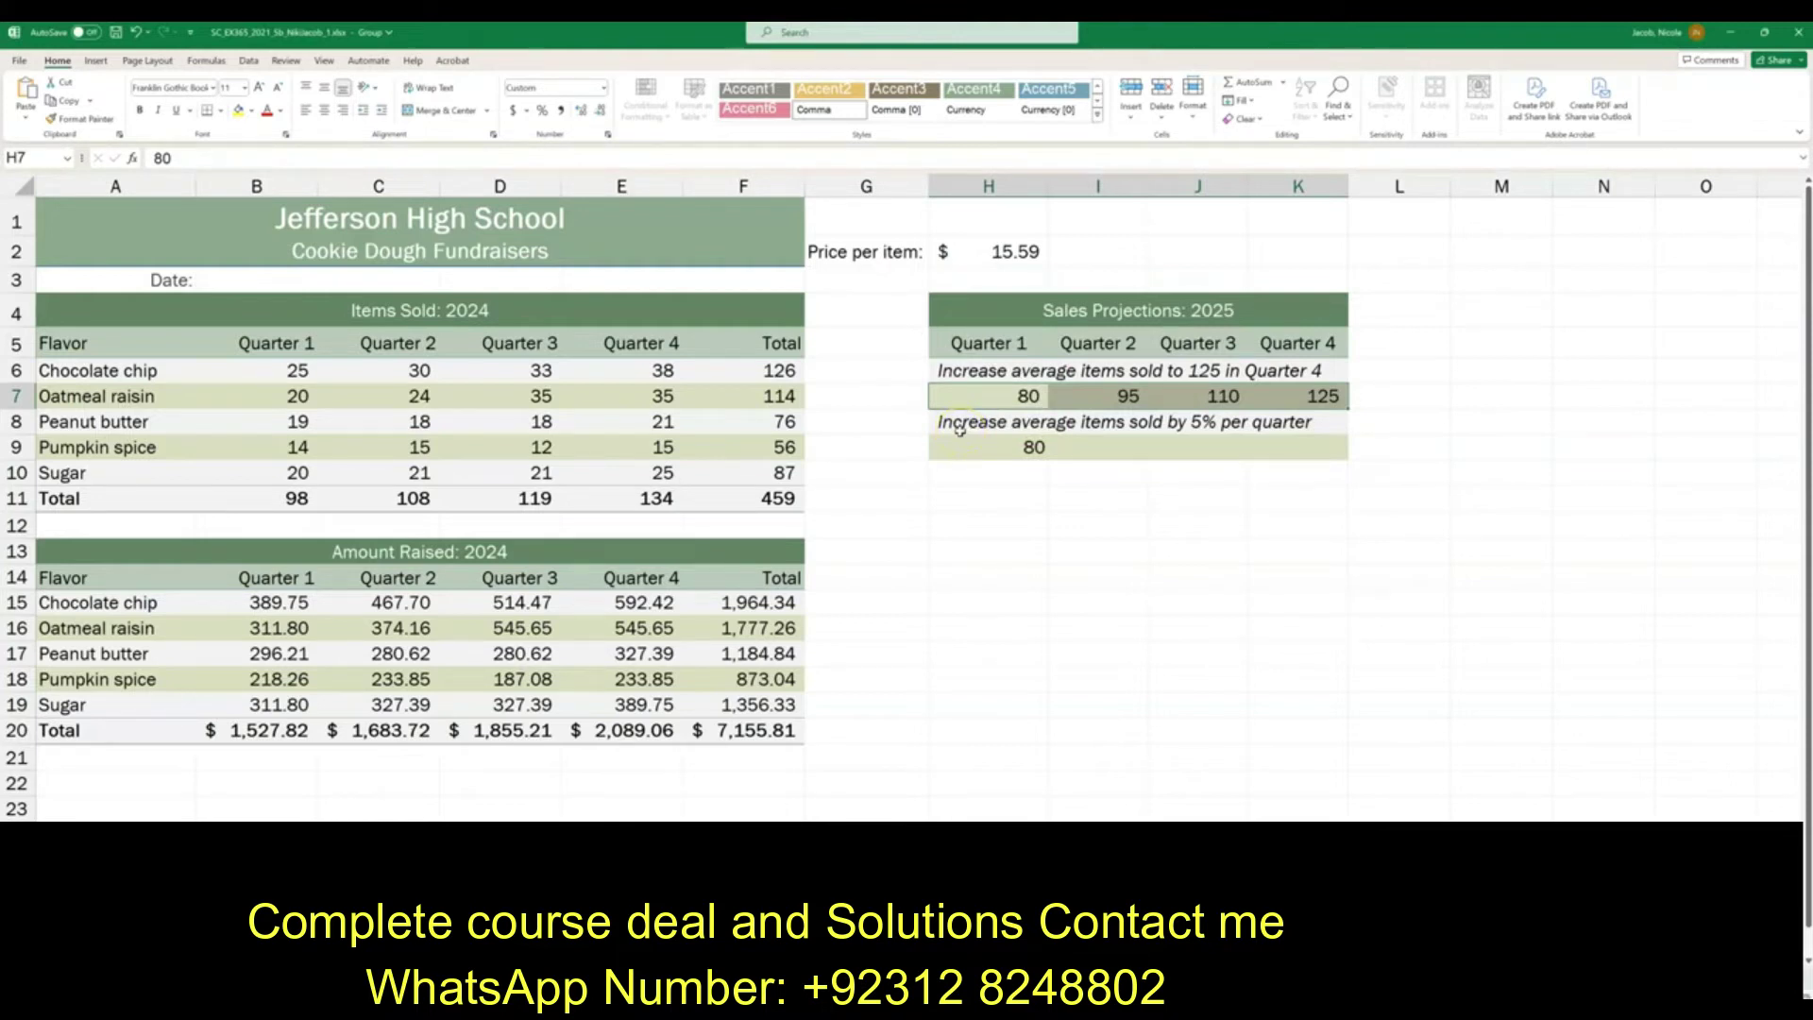
# Step: Fill H9:K9 with a growth series of step 1.05, giving 80, 84, 88, 93
pyautogui.click(968, 450)
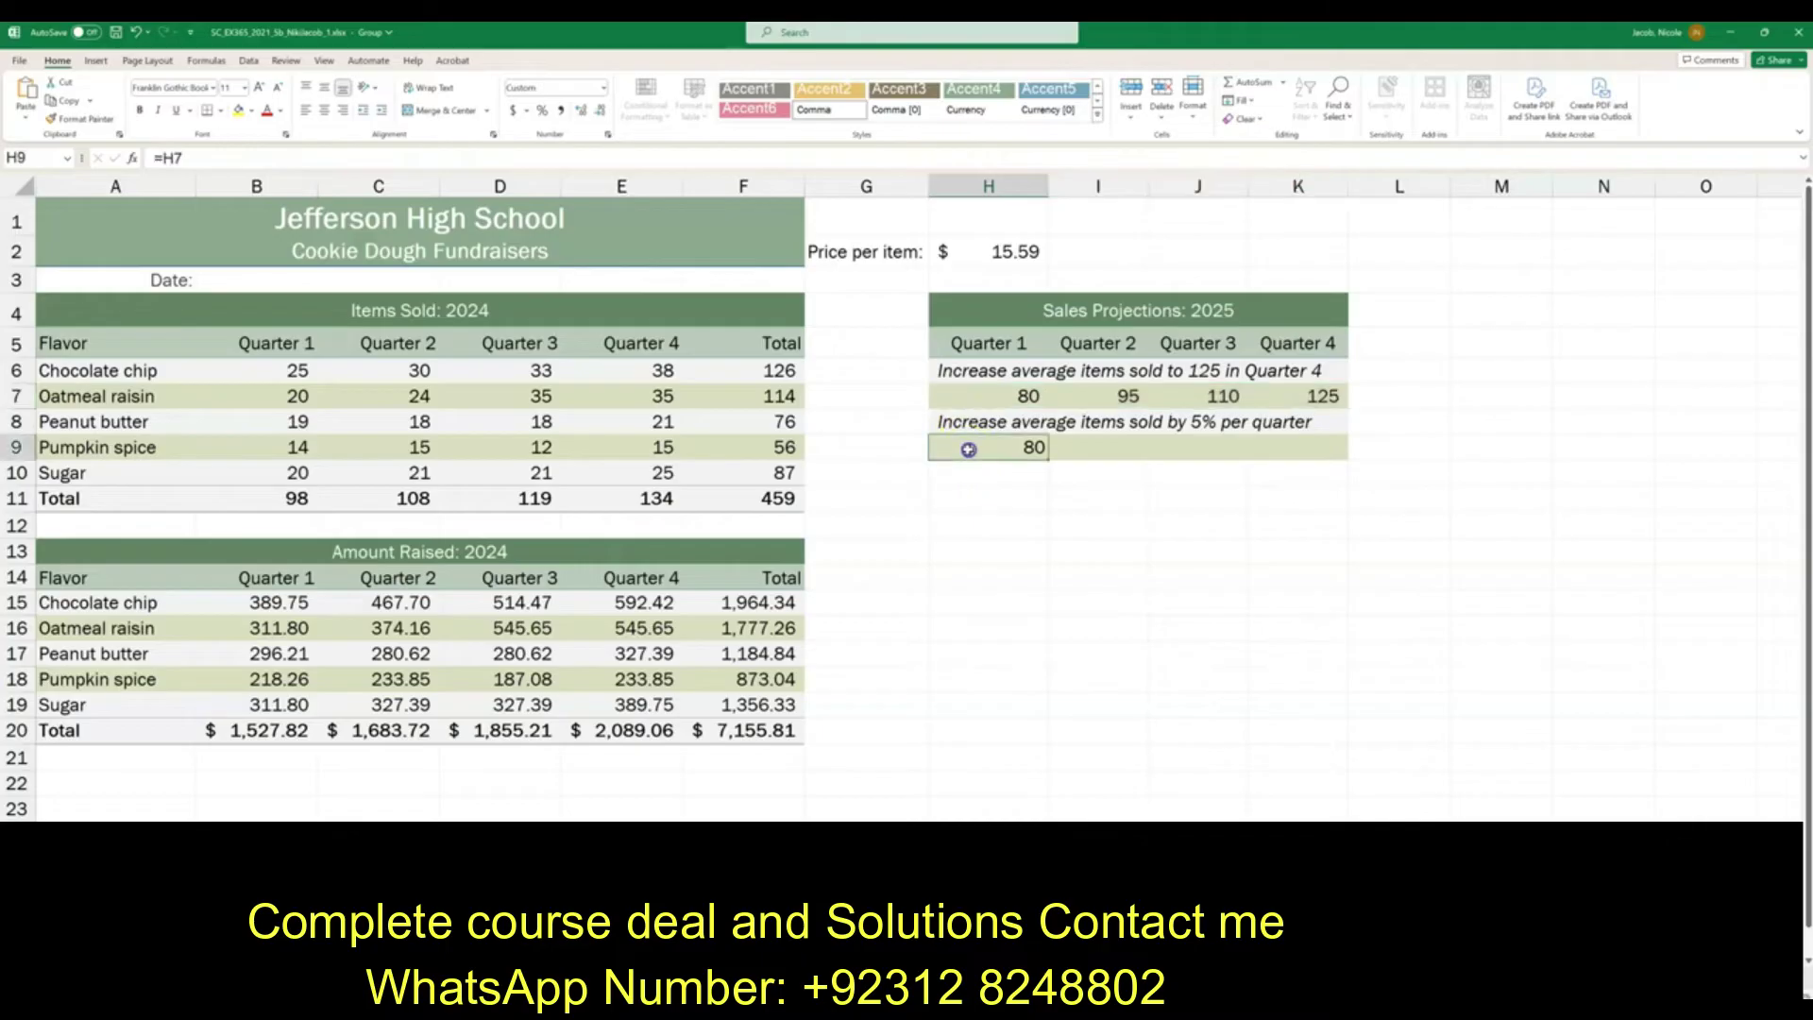
pyautogui.moveTo(968, 449); pyautogui.dragTo(1268, 445)
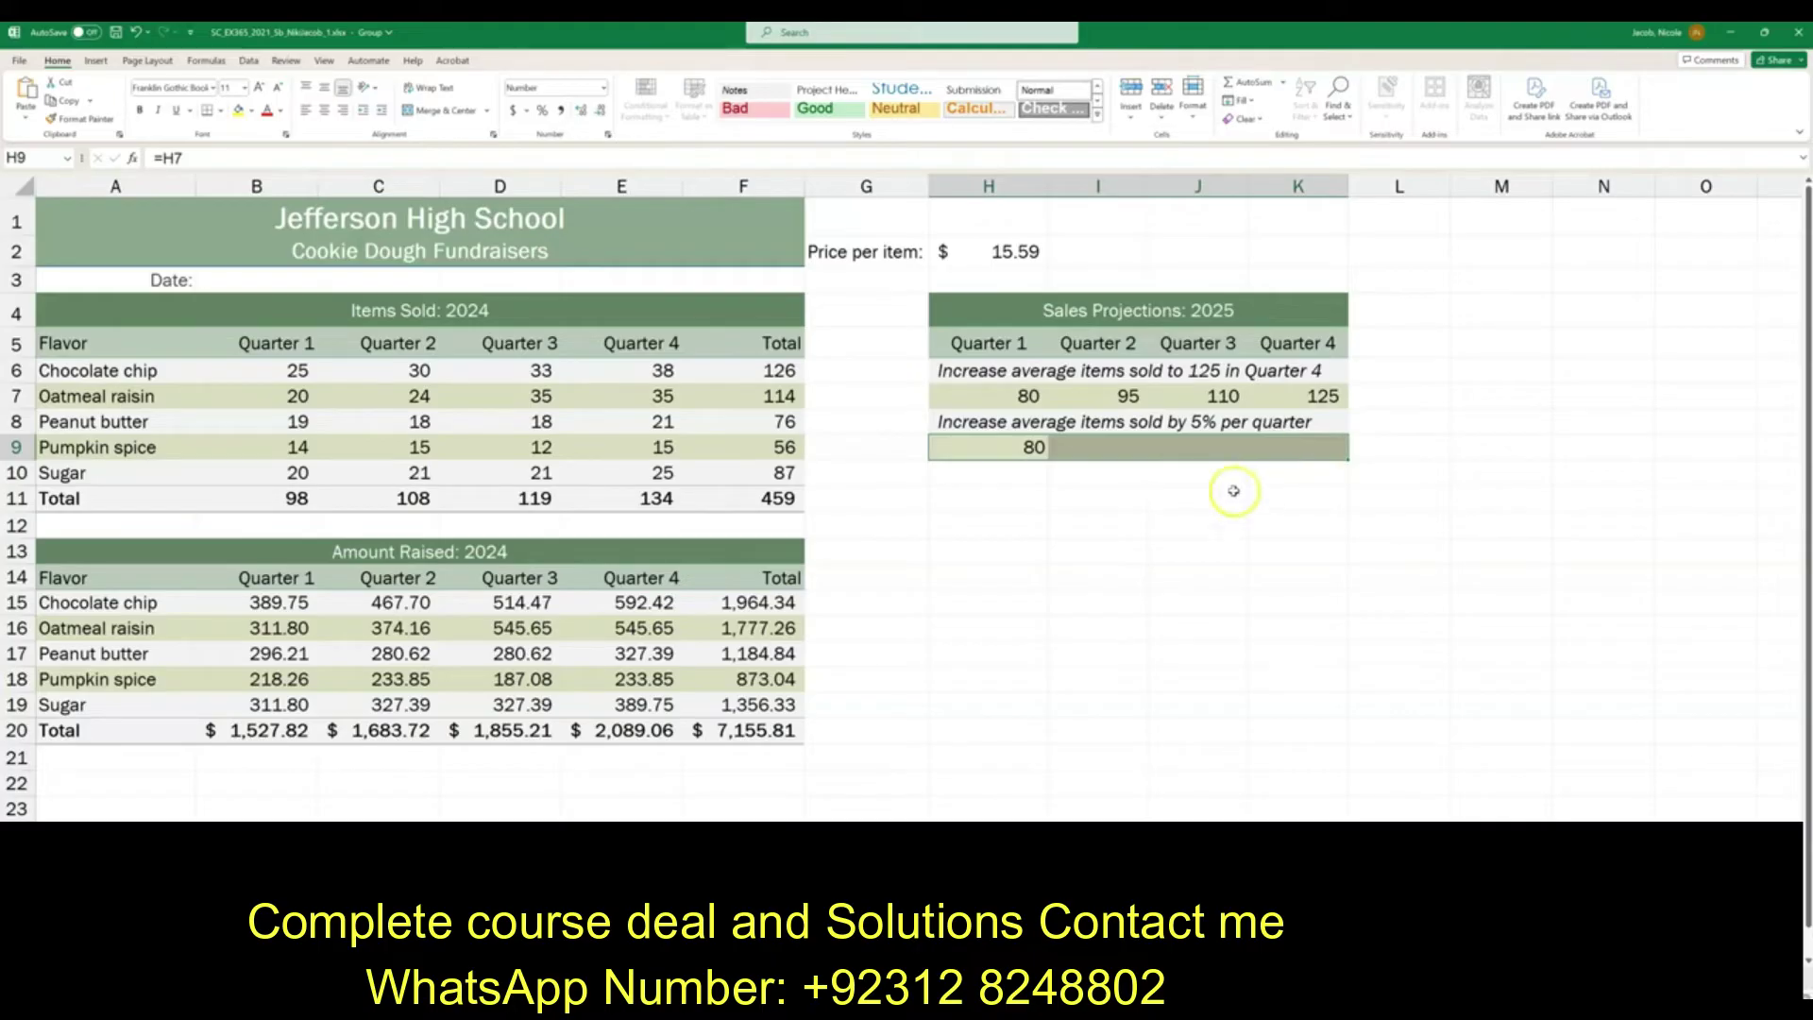
pyautogui.click(1228, 100)
pyautogui.click(1254, 225)
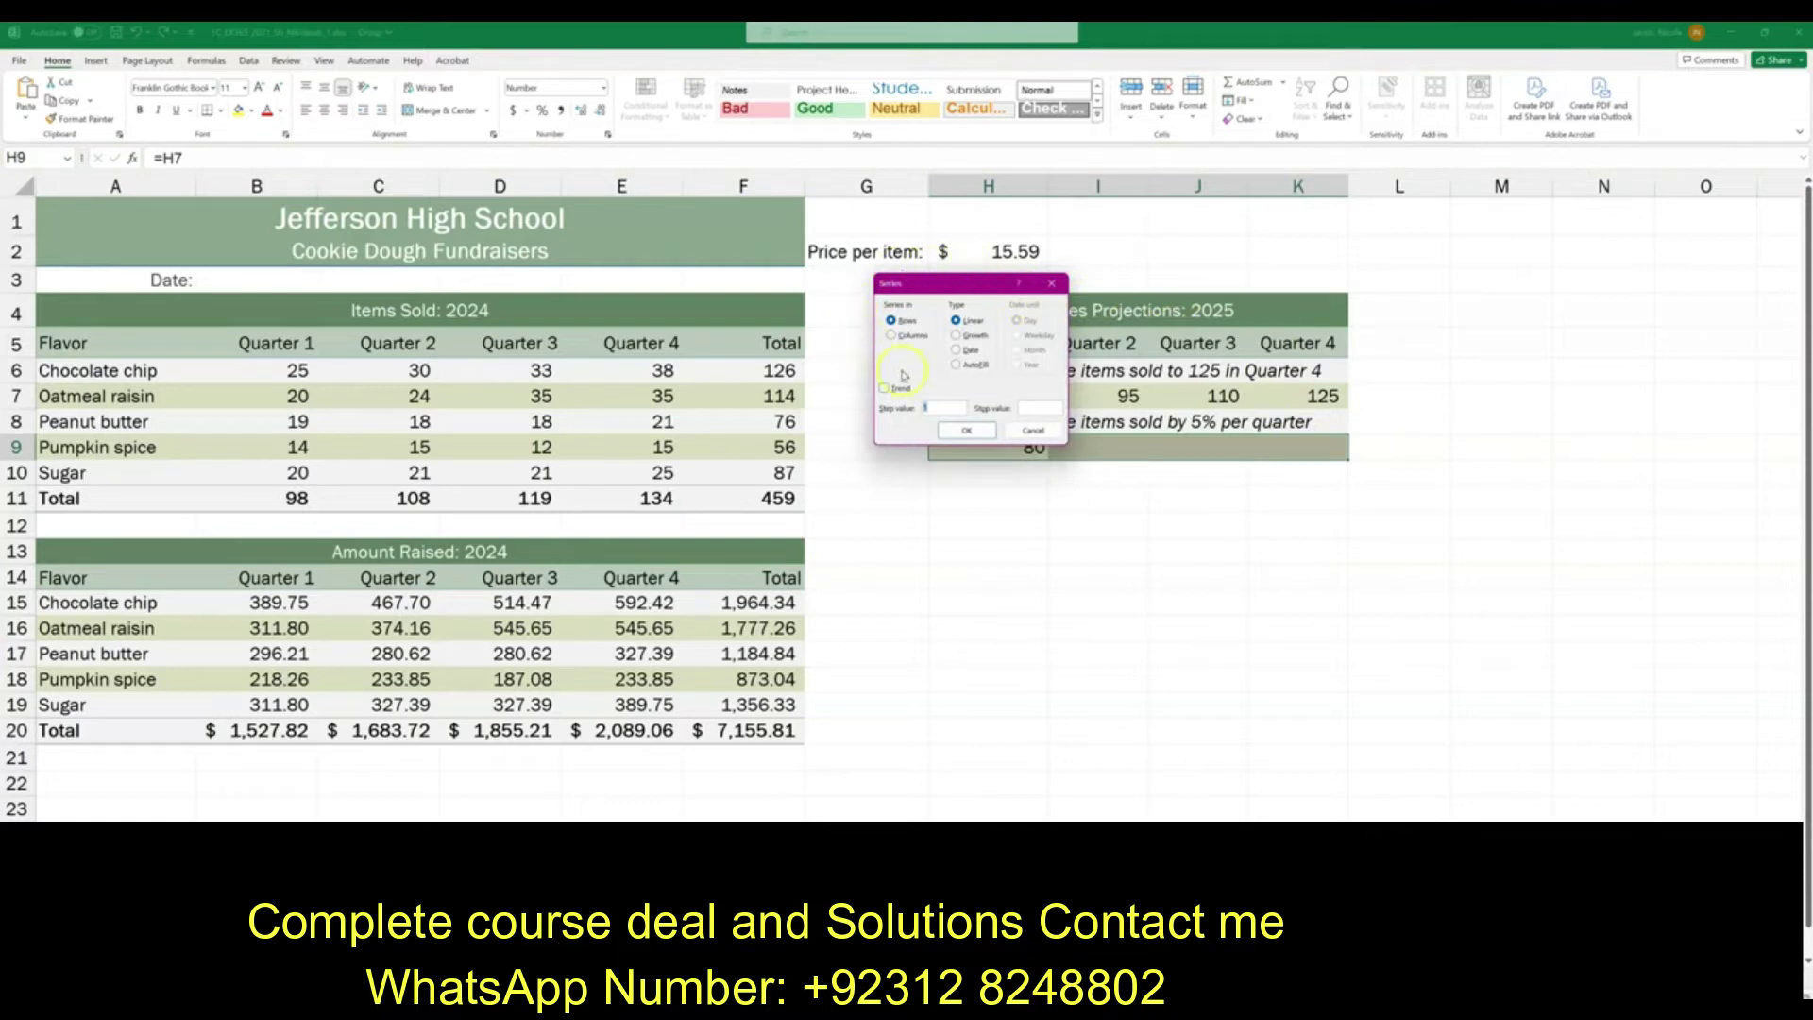
pyautogui.click(956, 335)
pyautogui.click(912, 391)
pyautogui.click(940, 408)
pyautogui.write('.05')
pyautogui.click(966, 429)
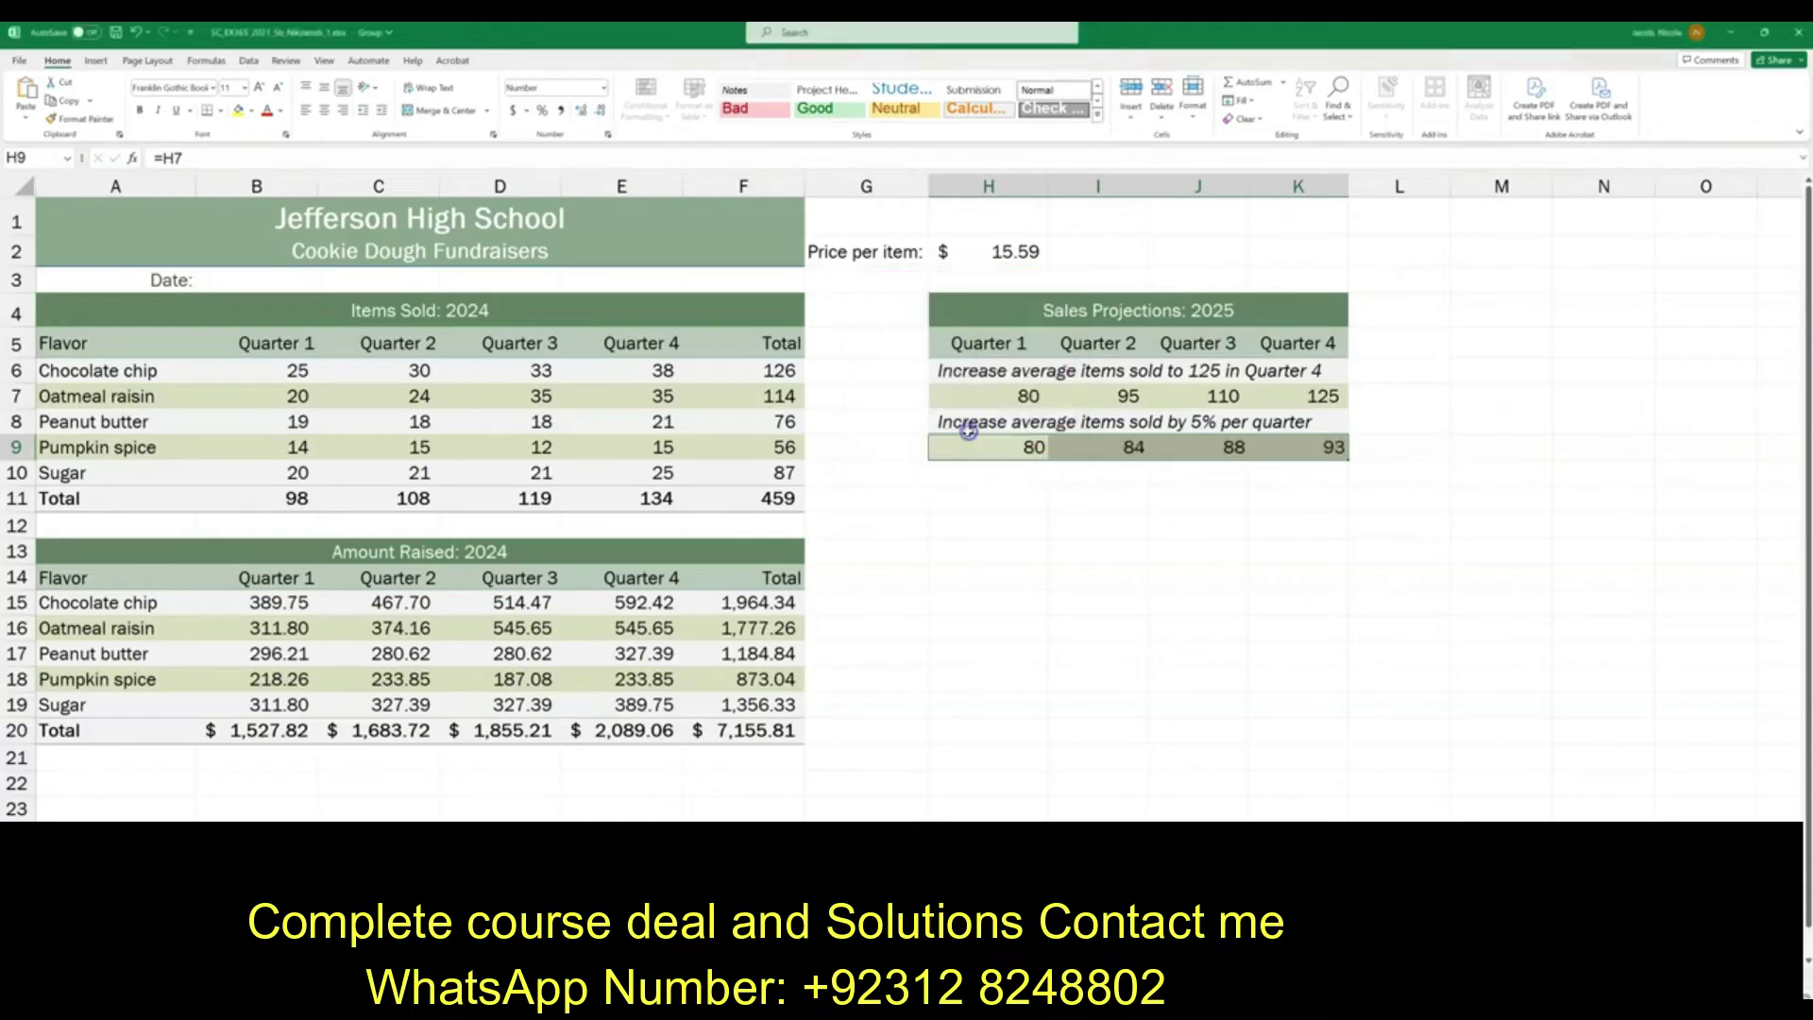